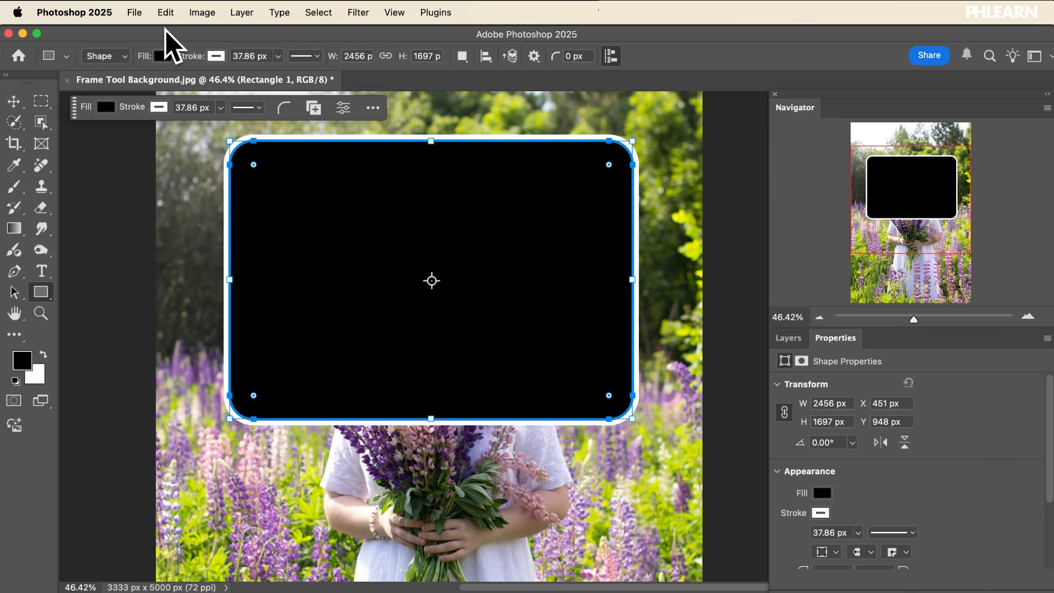
left_click(166, 12)
left_click(246, 436)
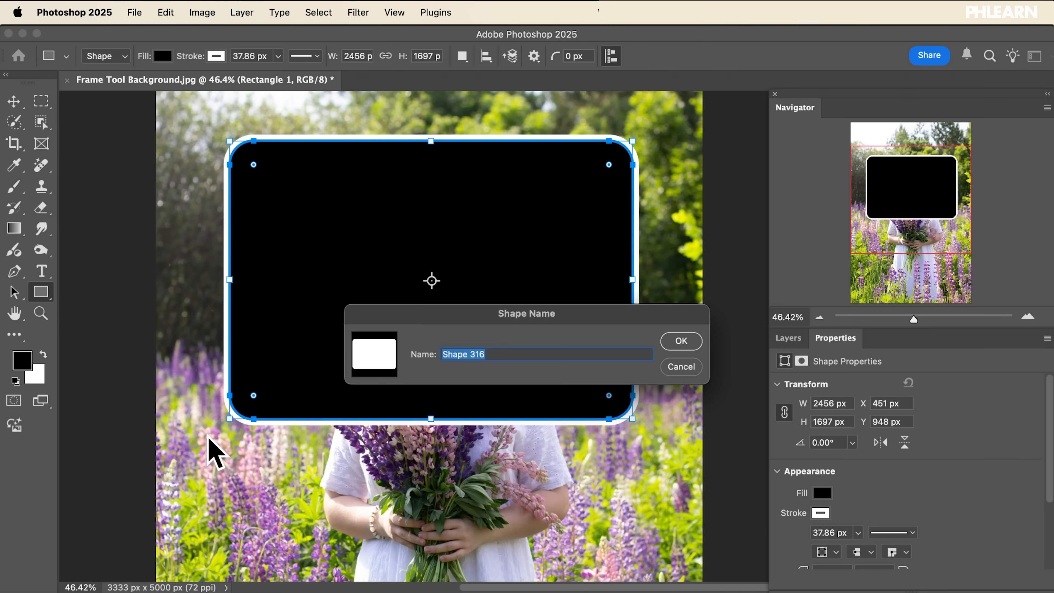
left_click(681, 341)
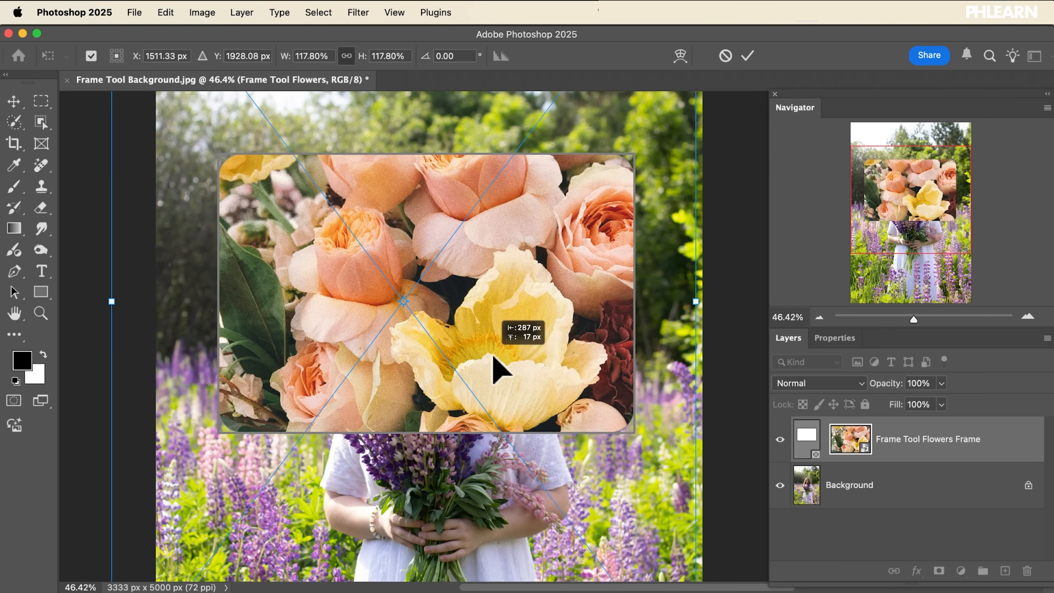
left_click_drag(494, 365, 493, 328)
key("Return")
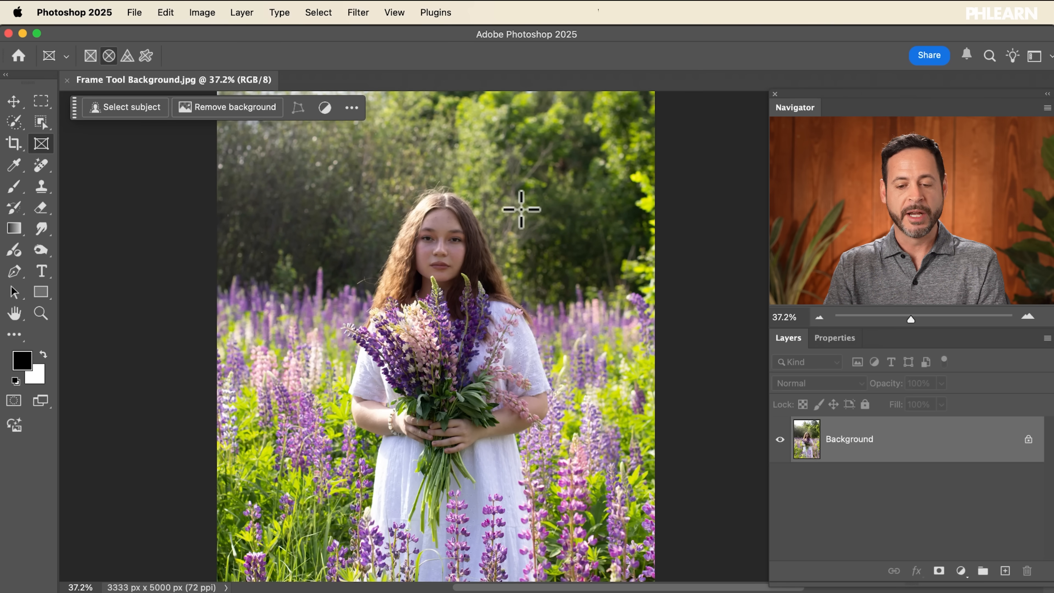
Step: Switch the Frame tool to a custom shape frame and browse the Wild Animals, Leaf Trees and Boats folders in the shape picker
scroll(521, 209, "up", 5)
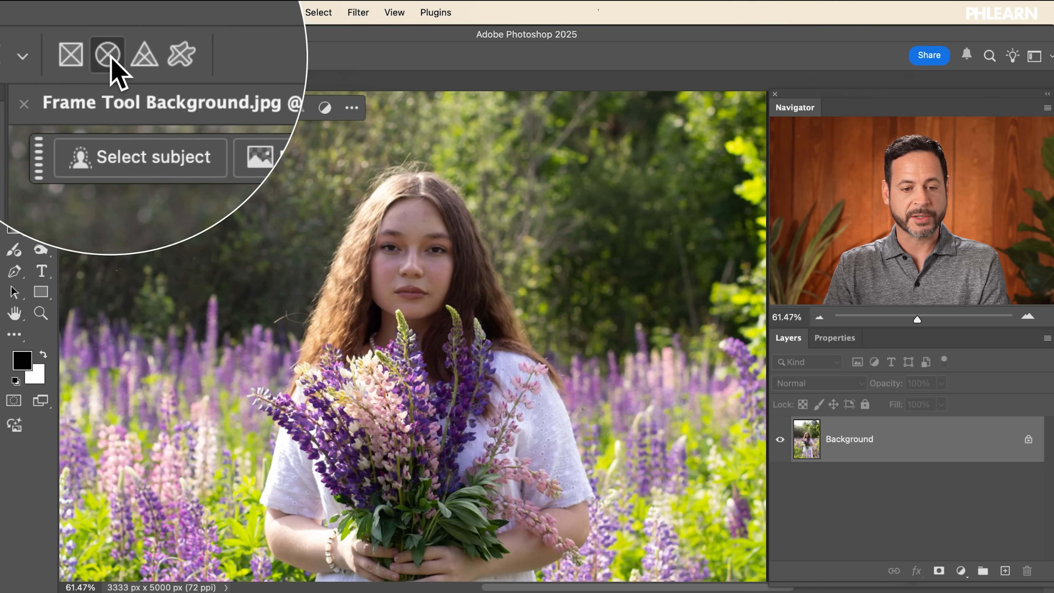
left_click(173, 54)
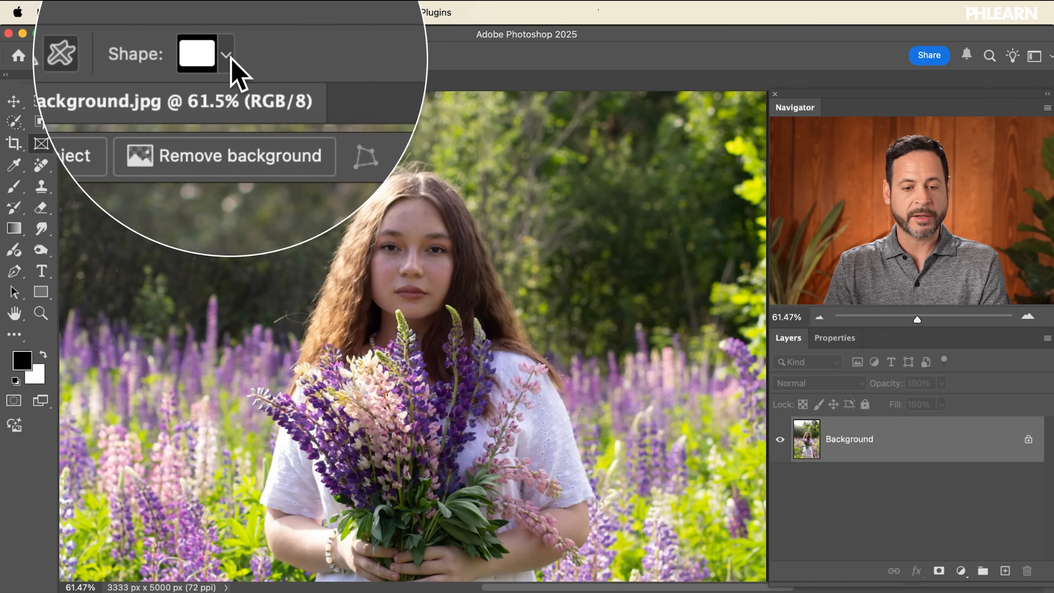
left_click(227, 58)
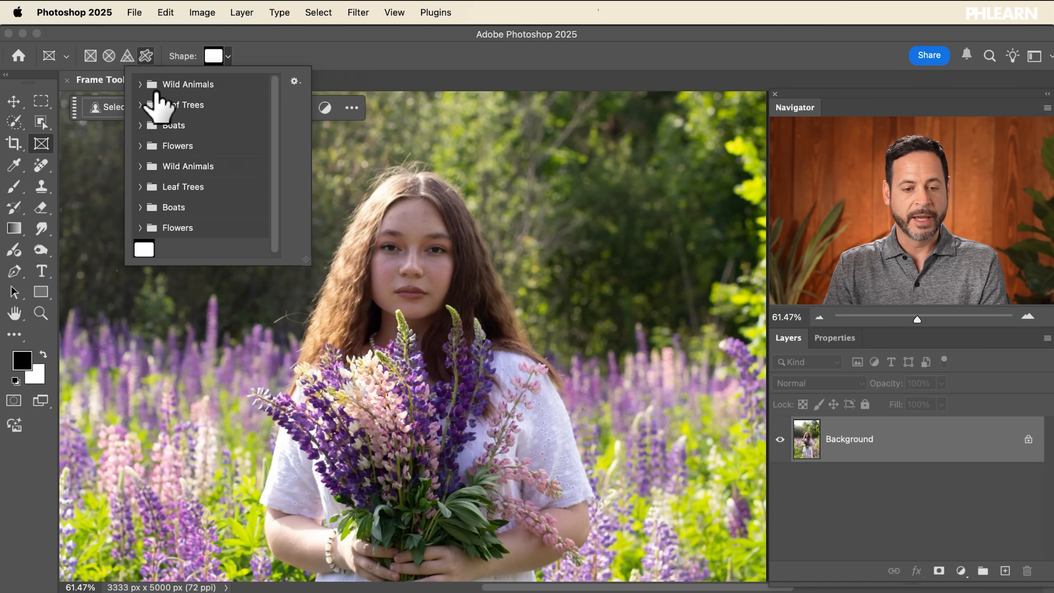
left_click(135, 83)
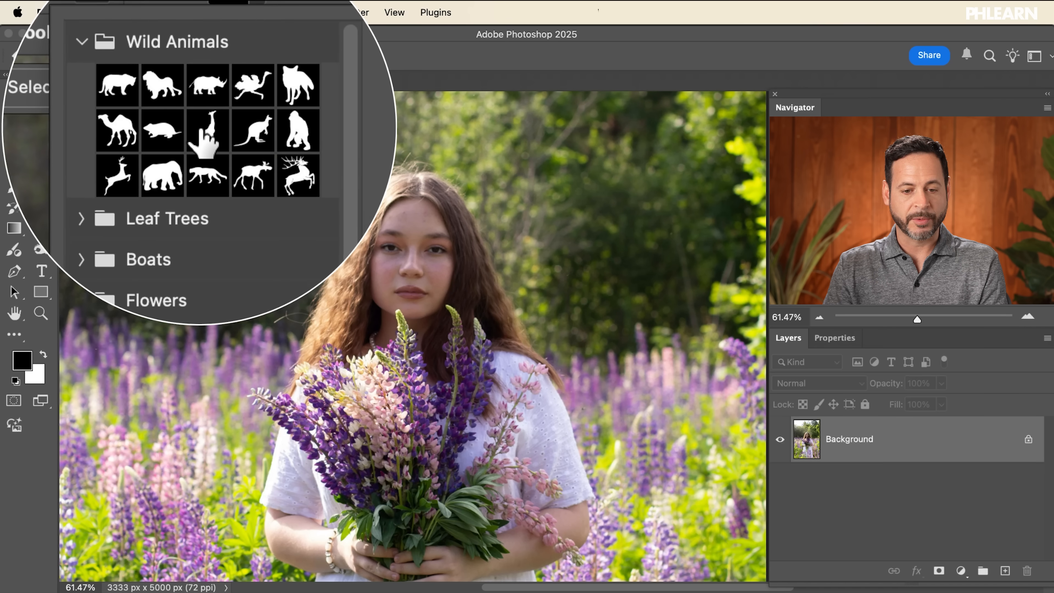
left_click(132, 172)
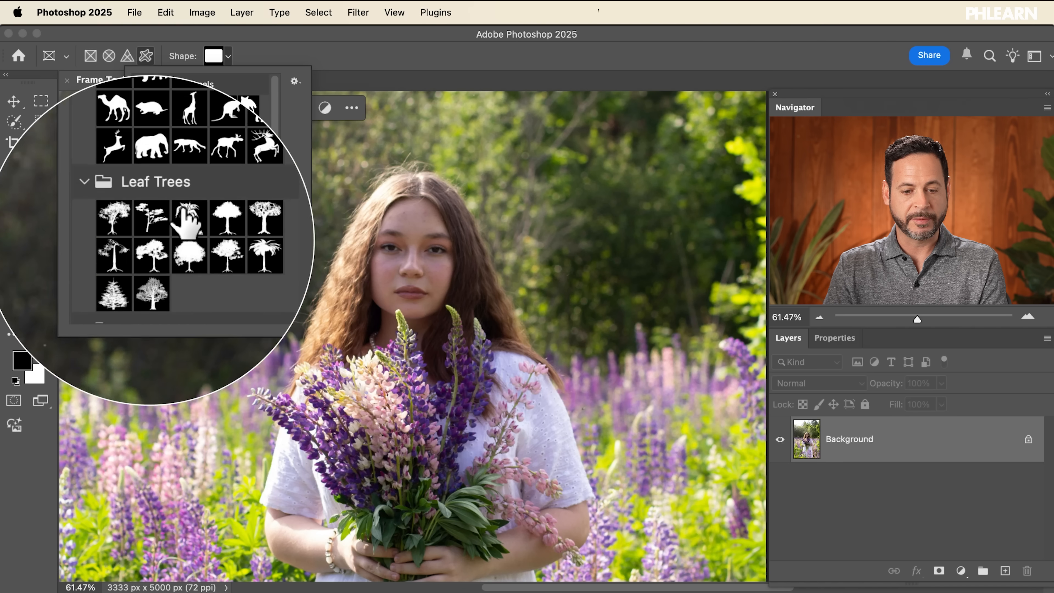
left_click(141, 173)
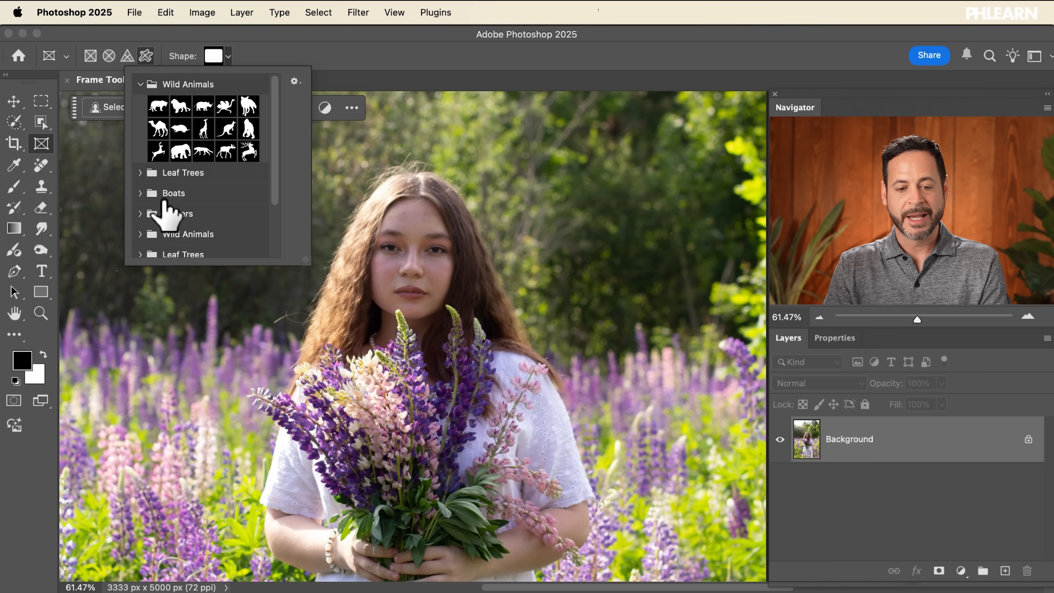
left_click(141, 192)
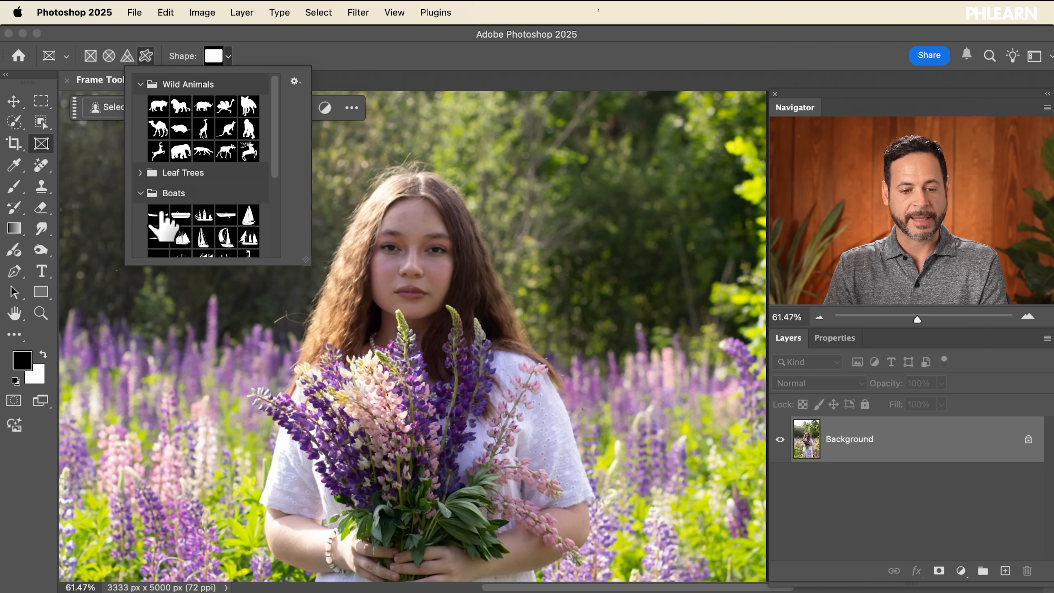
left_click(141, 193)
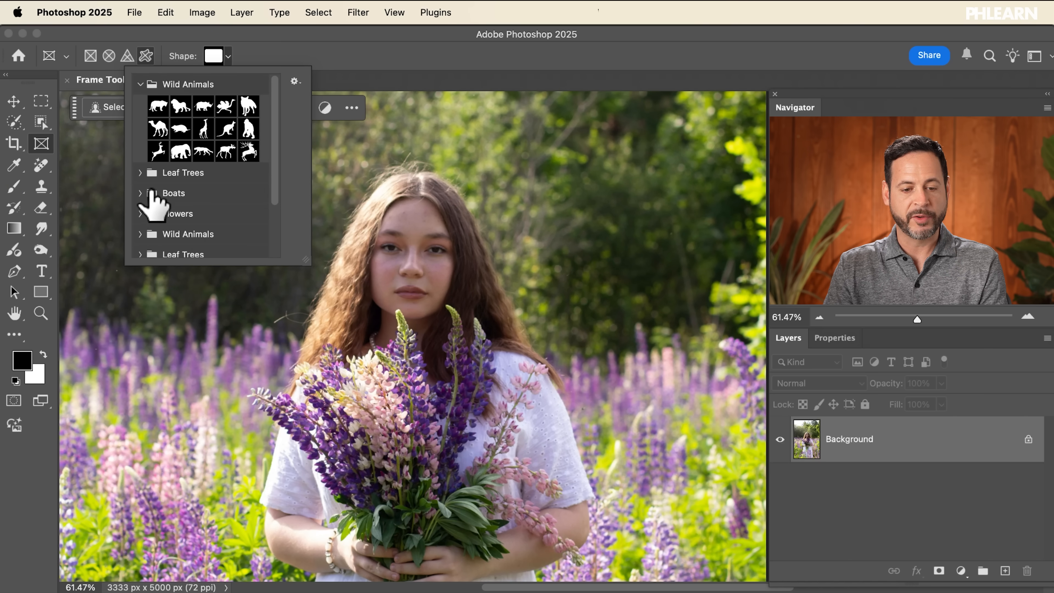
left_click(139, 84)
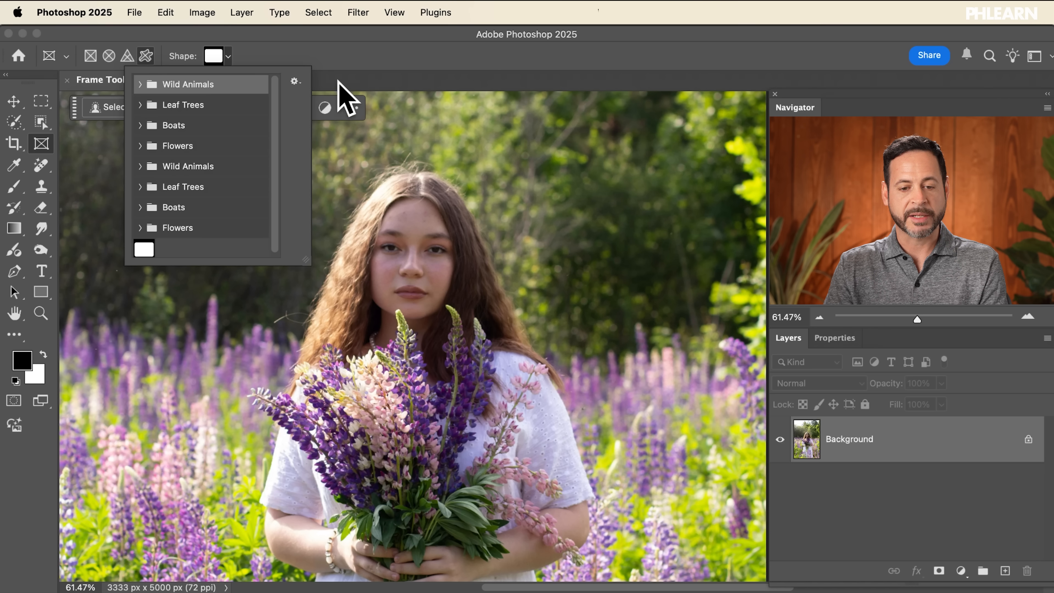
Step: Change the shape picker's thumbnail view option from its settings menu
left_click(295, 83)
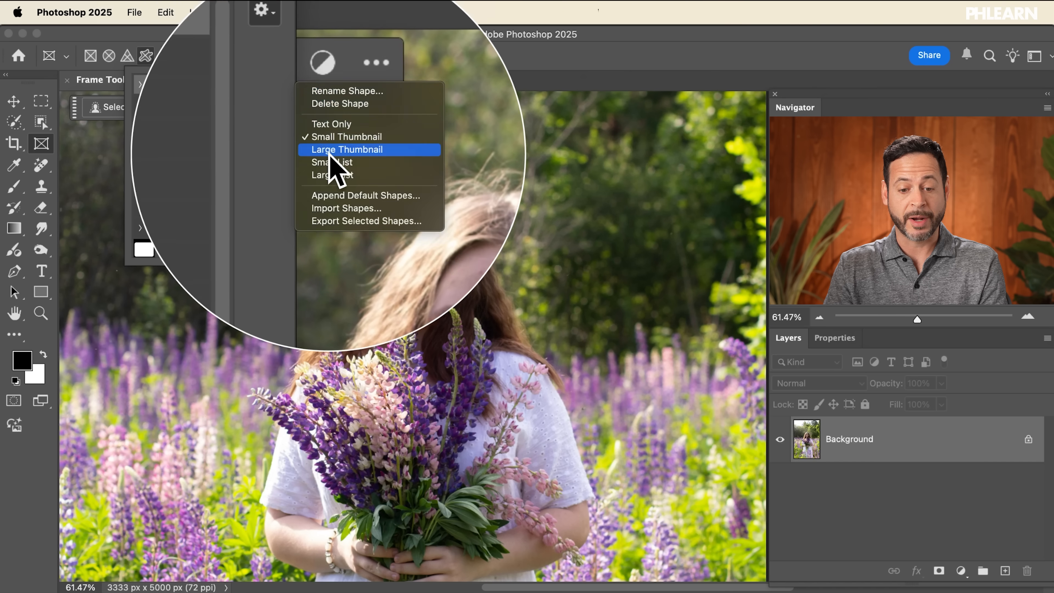
left_click(346, 197)
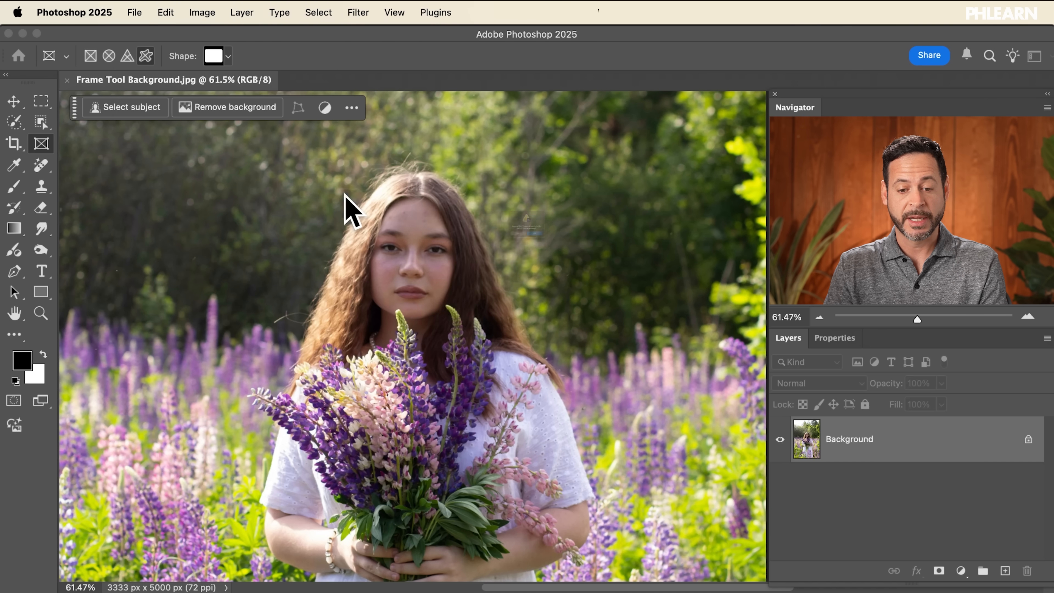
left_click(498, 280)
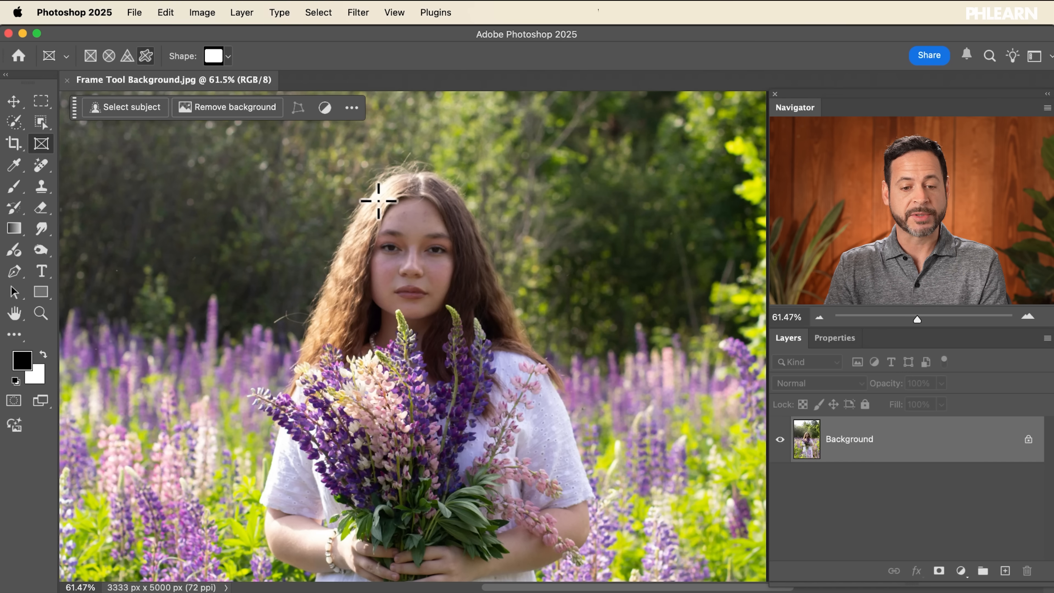
Step: Pick the elephant shape from Wild Animals and draw an elephant frame in the photo's upper right area
left_click(228, 57)
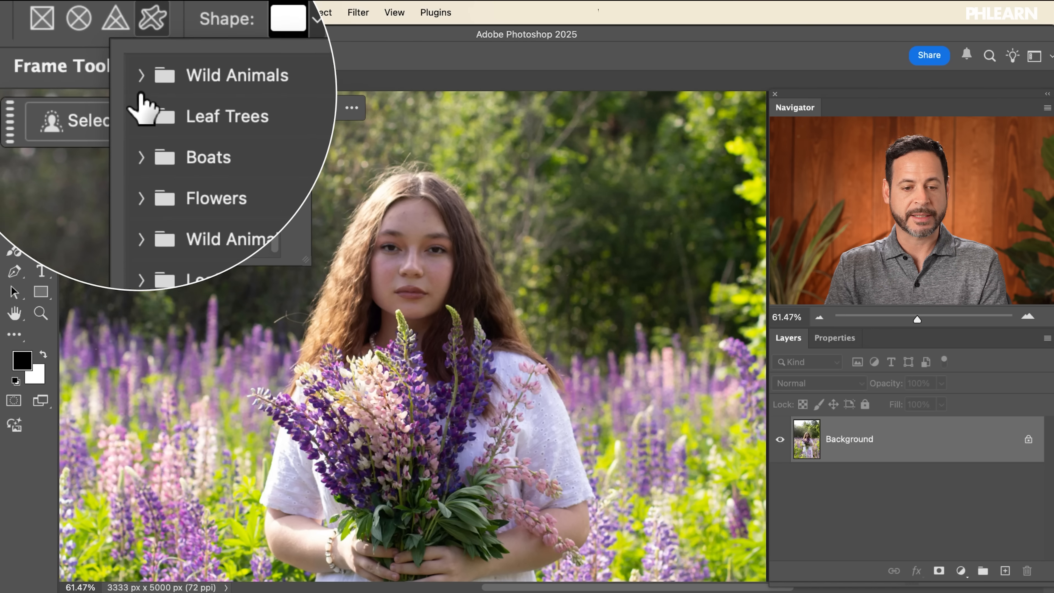
left_click(137, 85)
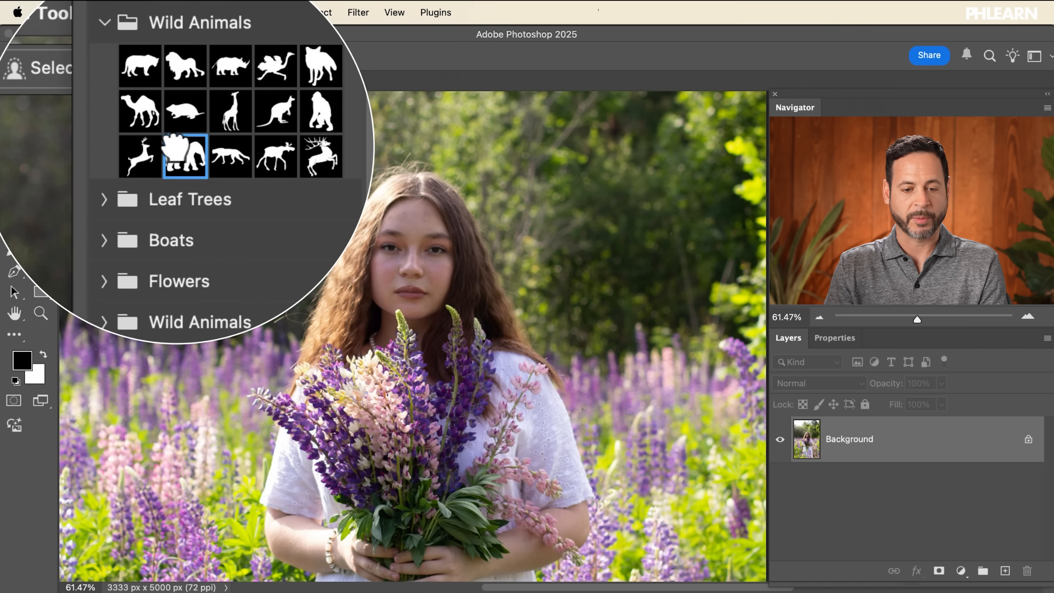
left_click_drag(514, 130, 719, 324)
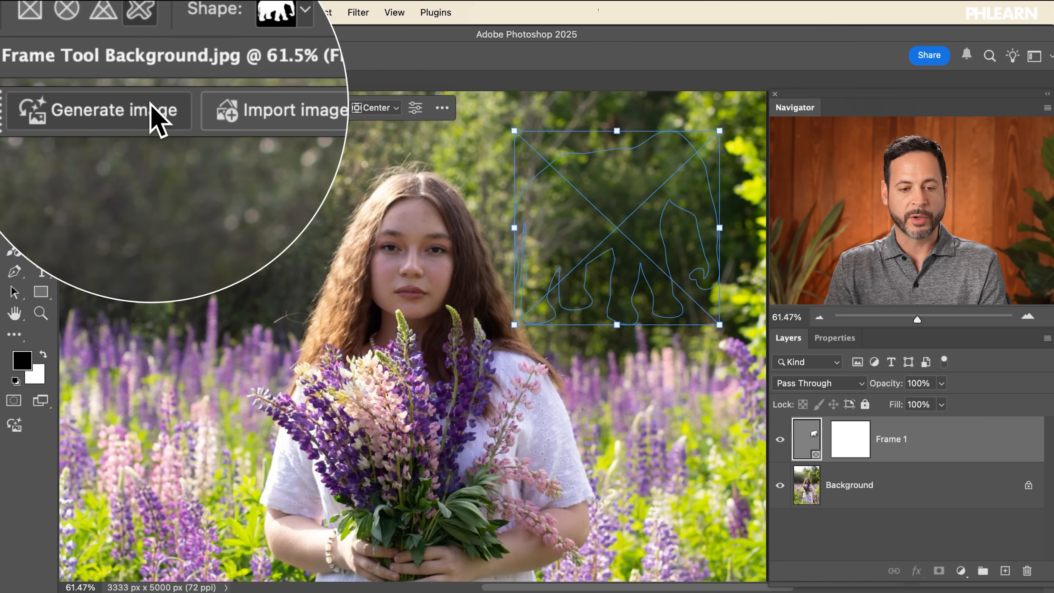
Step: Generate an image inside the elephant frame with the prompt "elephant" and choose the second variation
left_click(151, 121)
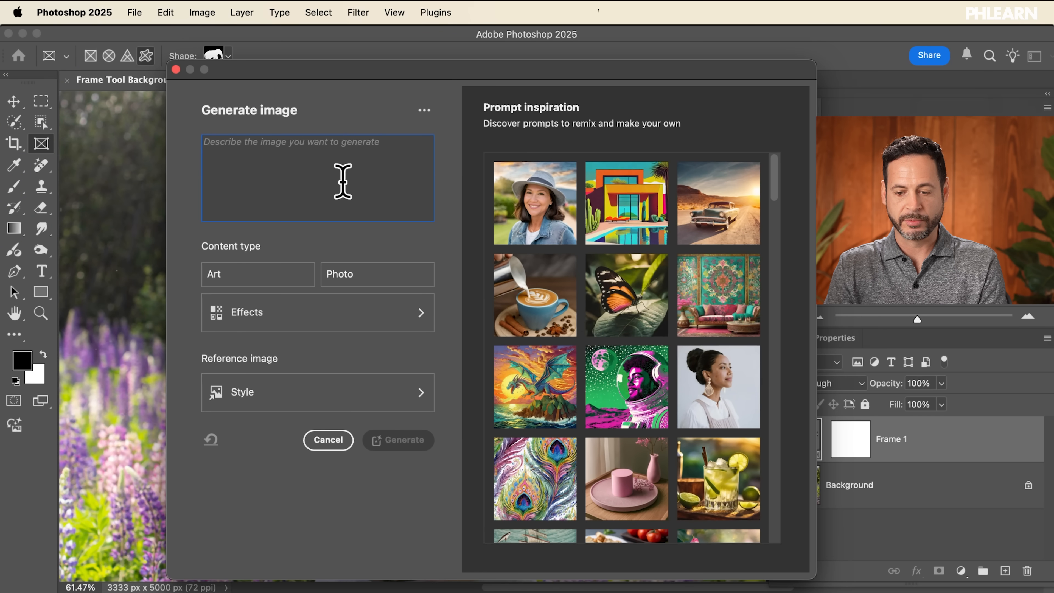
type("elephant")
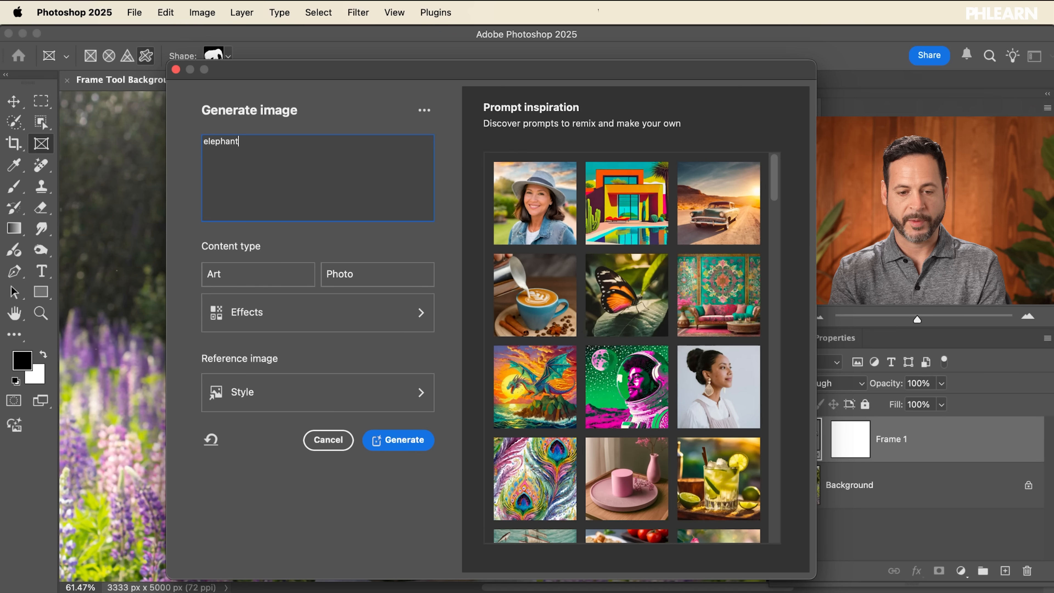
left_click(410, 439)
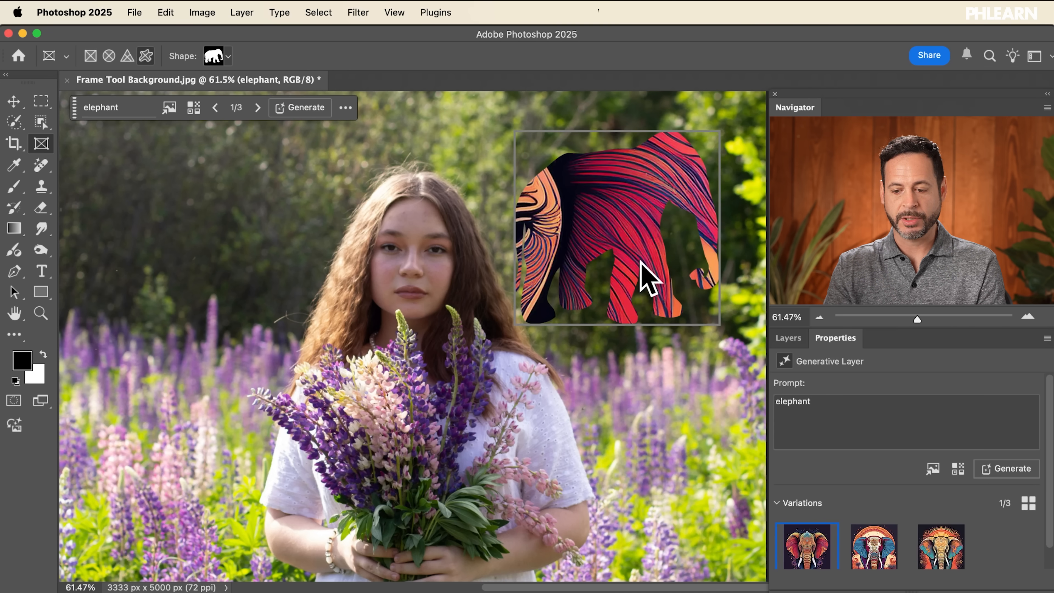
left_click(871, 553)
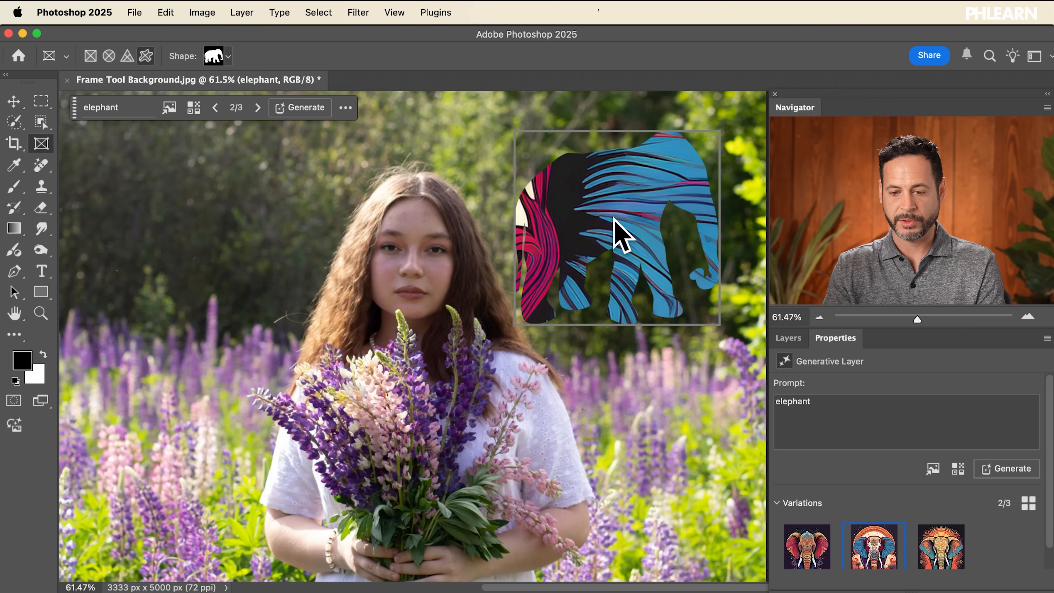
left_click(787, 338)
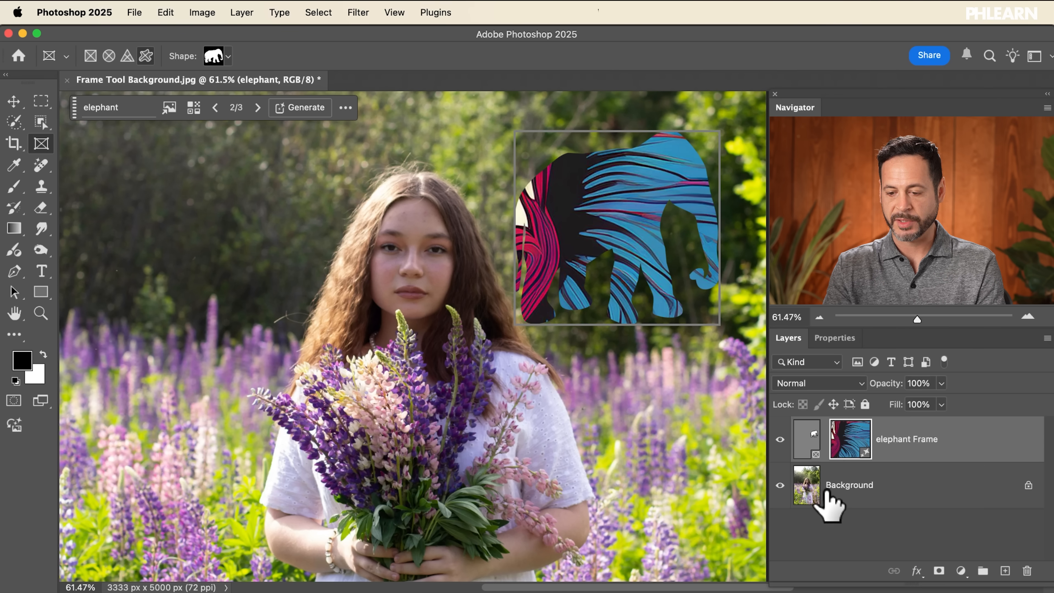
Step: Select the elephant Frame layer's content, reposition it inside the frame, and delete the frame layer
left_click(807, 431)
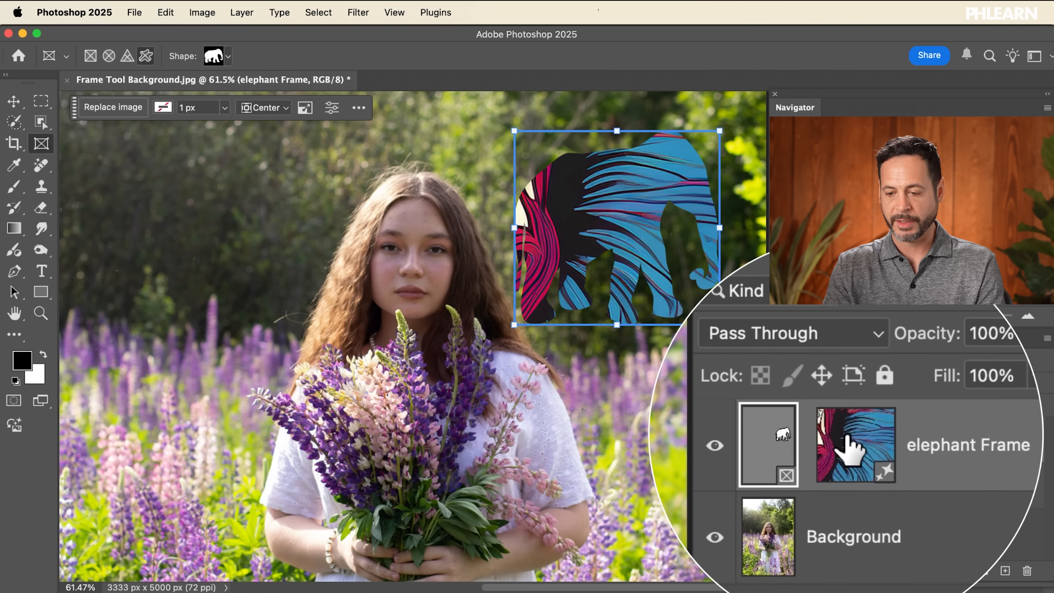
left_click(845, 435)
left_click_drag(701, 292, 669, 188)
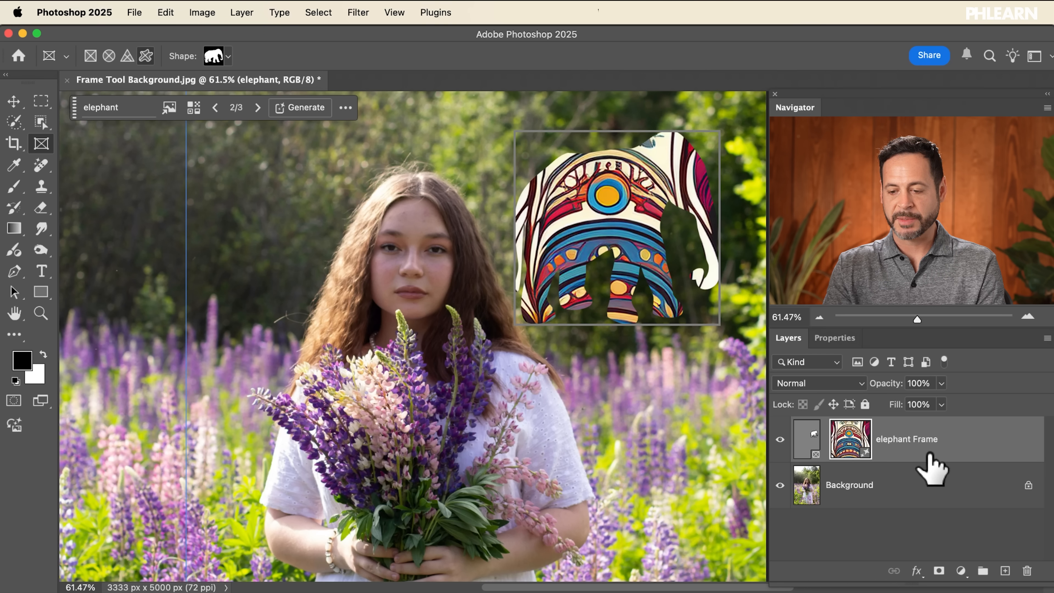
key("BackSpace")
key("BackSpace")
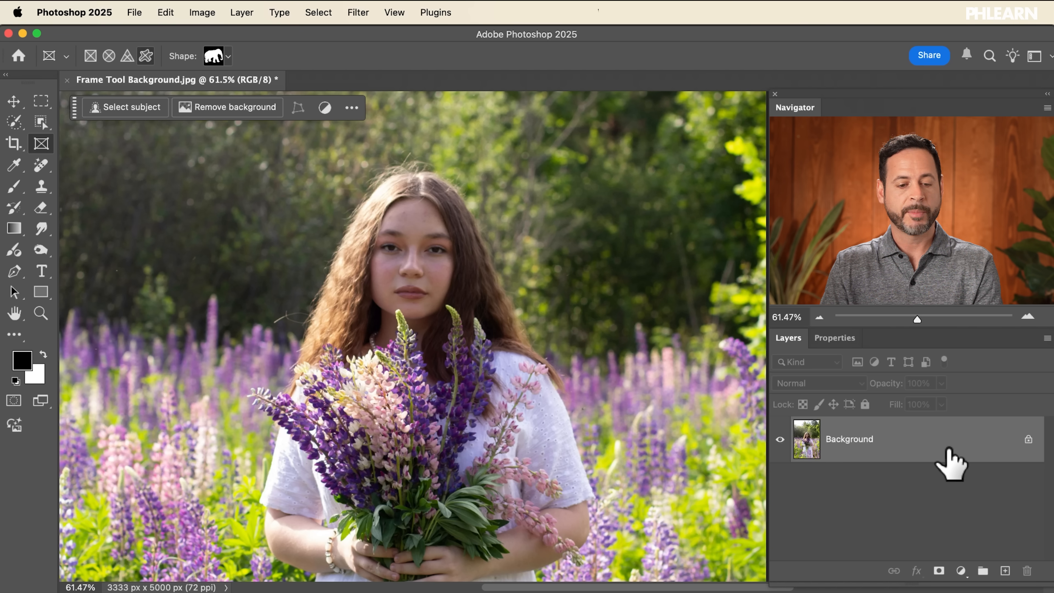
Step: Draw a rectangle about 2456 × 1697 px across the upper half of the photo with the Rectangle tool
left_click(40, 294)
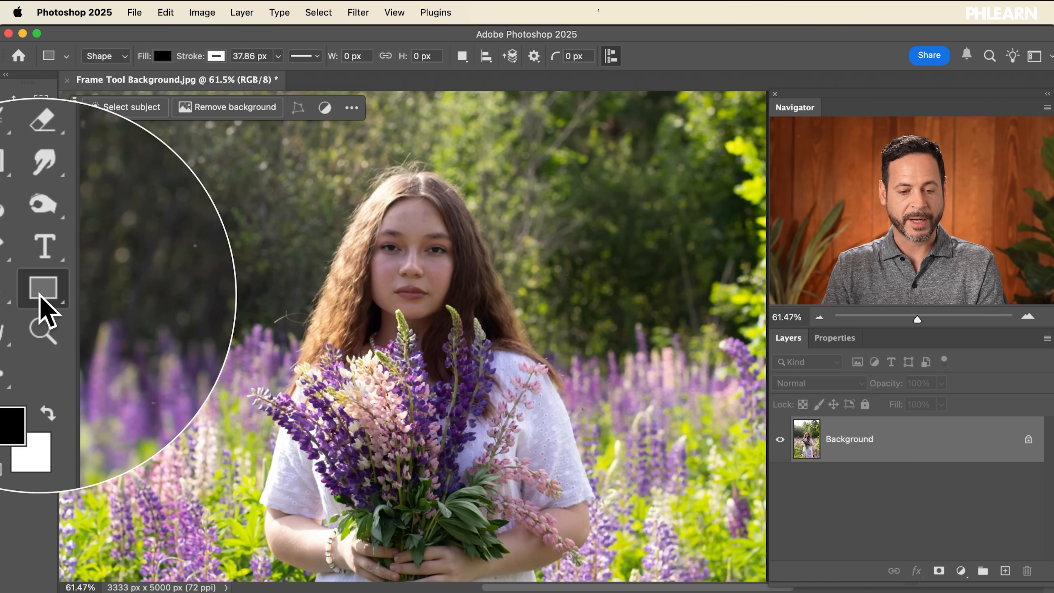
right_click(40, 293)
left_click(101, 291)
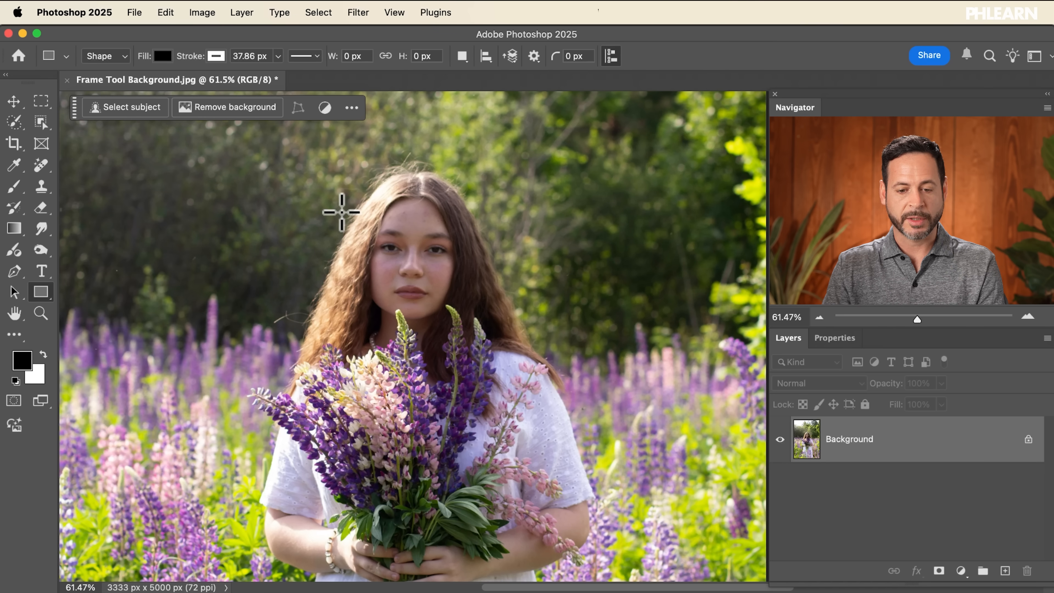
scroll(341, 212, "down", 3)
left_click_drag(288, 145, 643, 394)
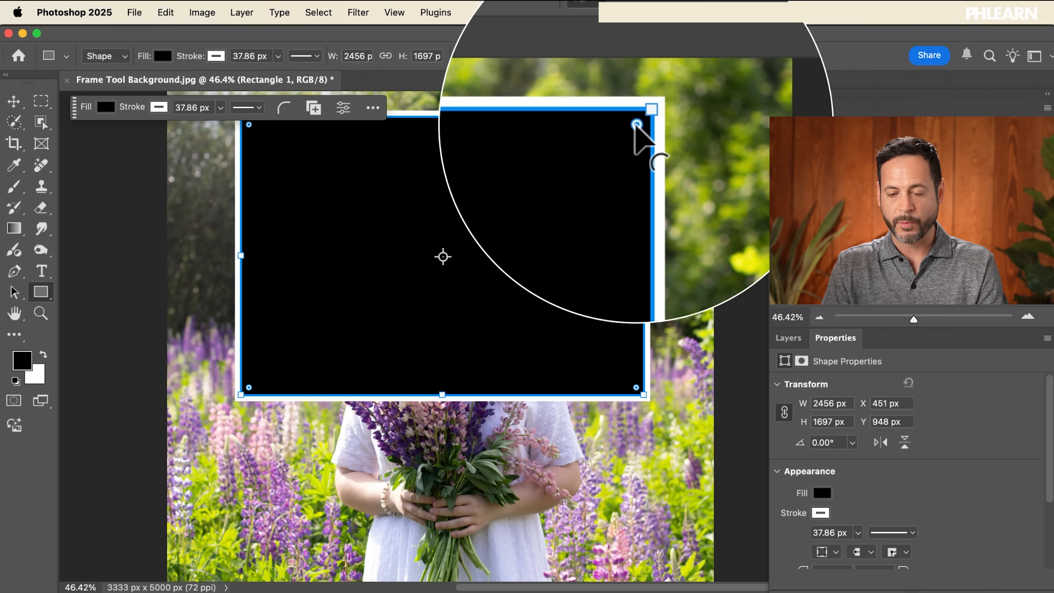
Step: Round all four corners of the rectangle
left_click_drag(636, 123, 619, 139)
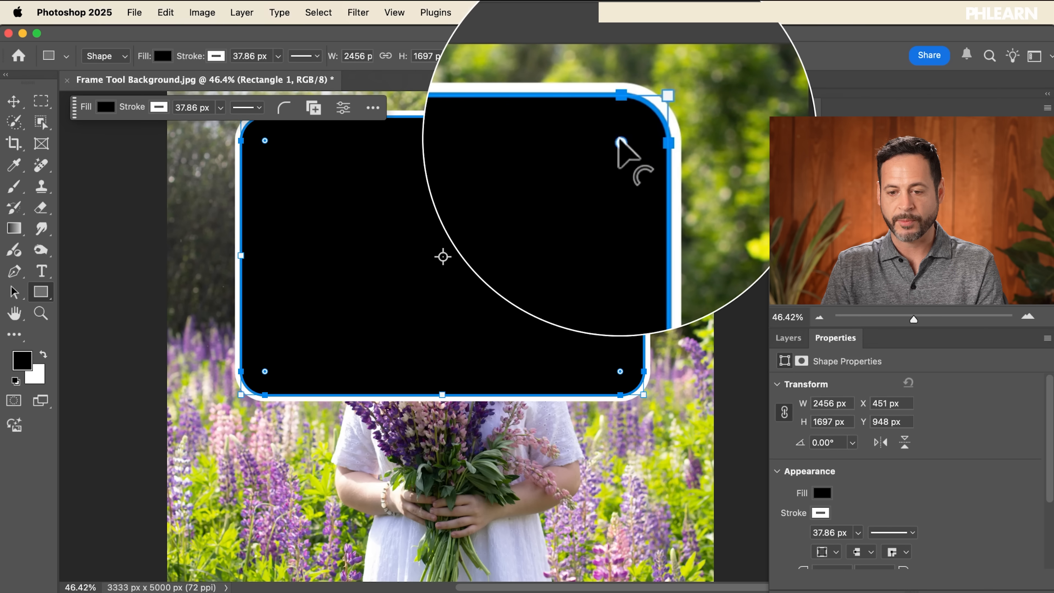
scroll(619, 139, "up", 2)
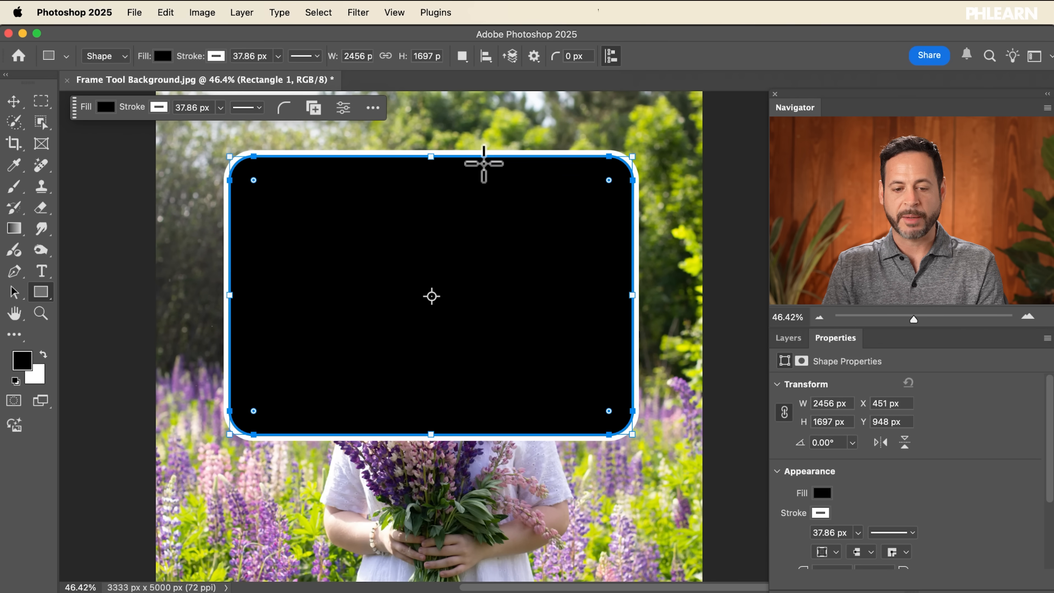
left_click(42, 293)
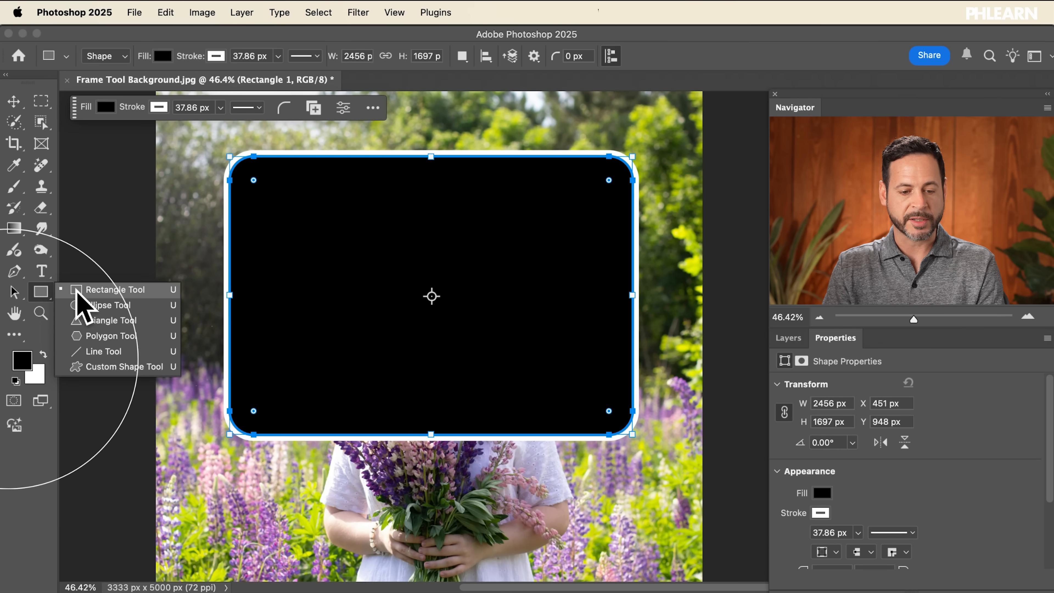
key("Escape")
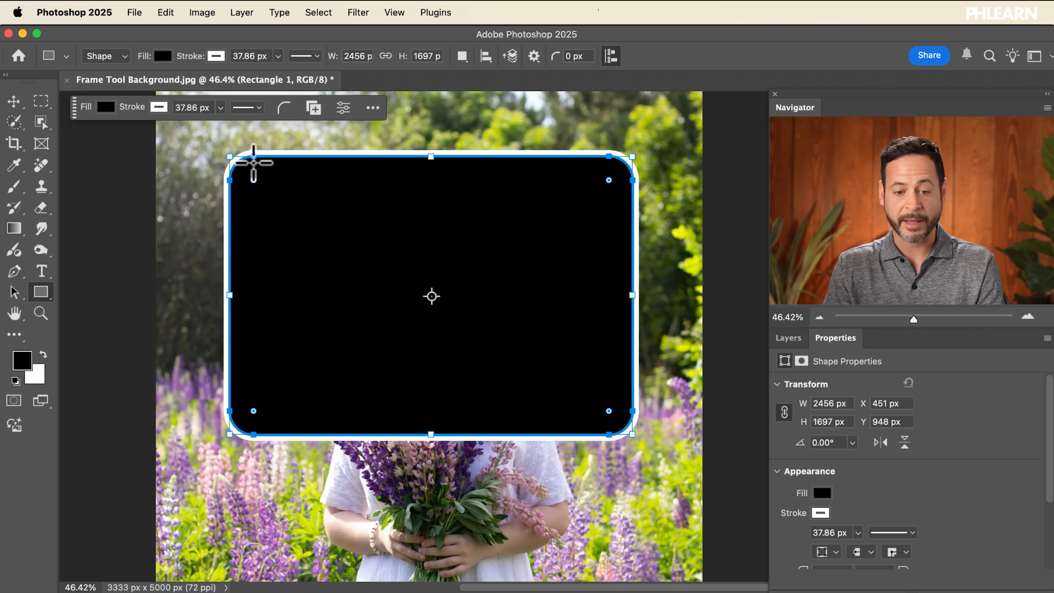
scroll(258, 160, "down", 1)
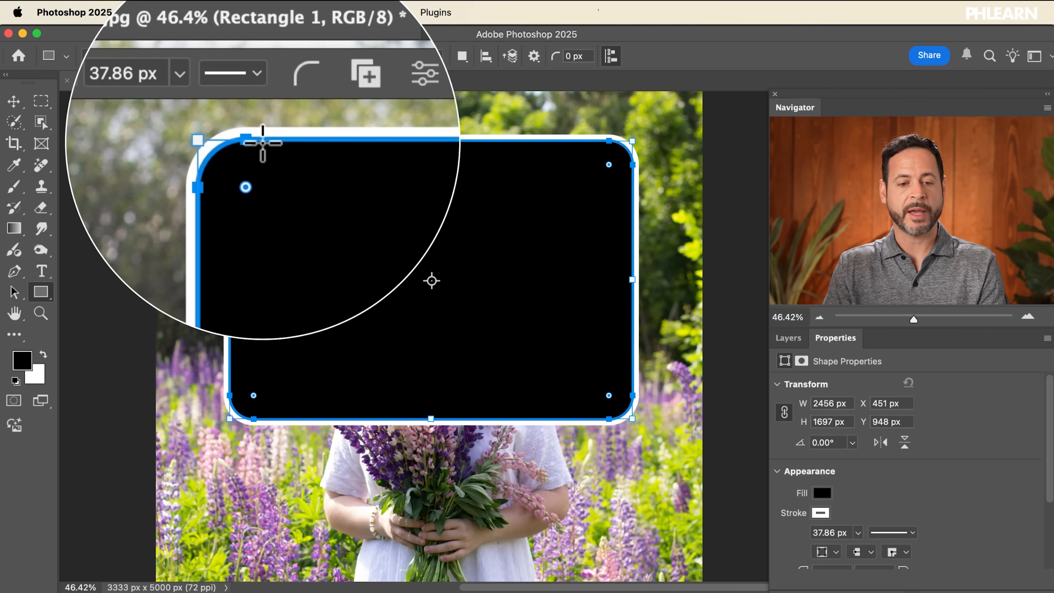
Step: Define the rounded rectangle as a custom shape named "Rectangle 01" and delete the rectangle layer
left_click(165, 12)
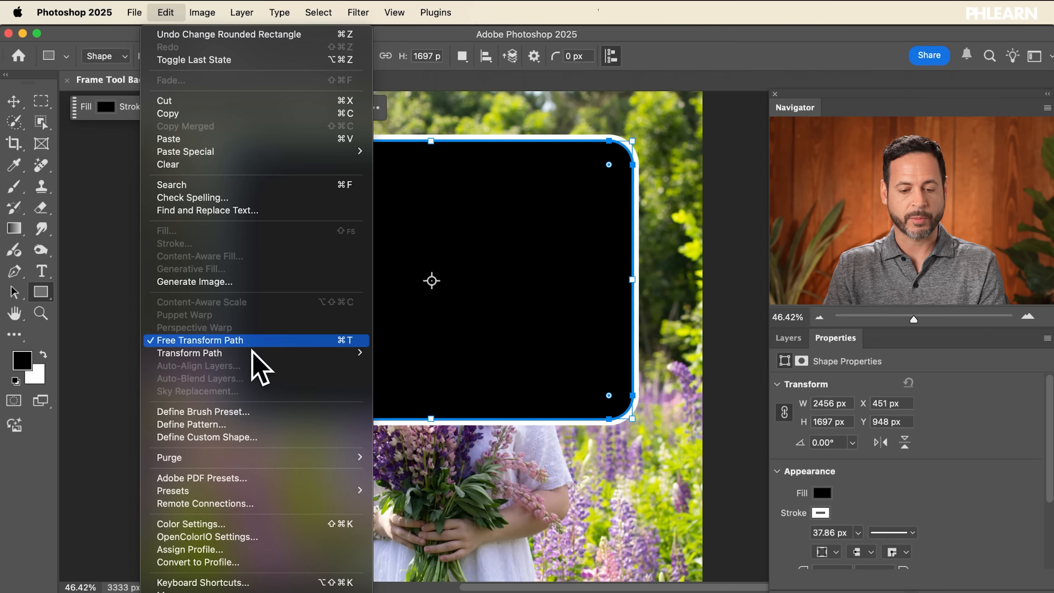
left_click(209, 437)
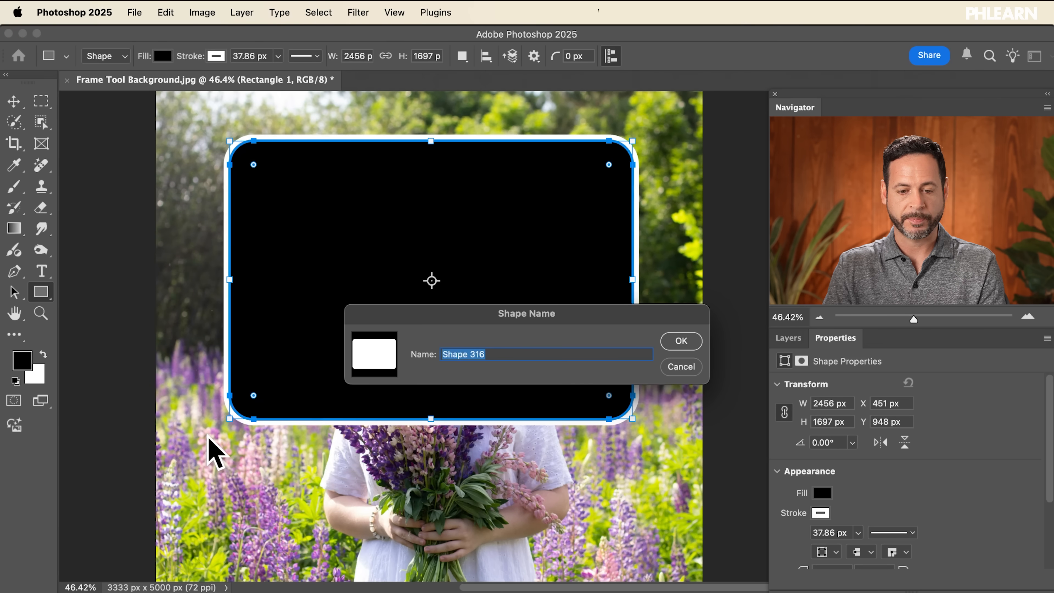
type("Rectangle 01")
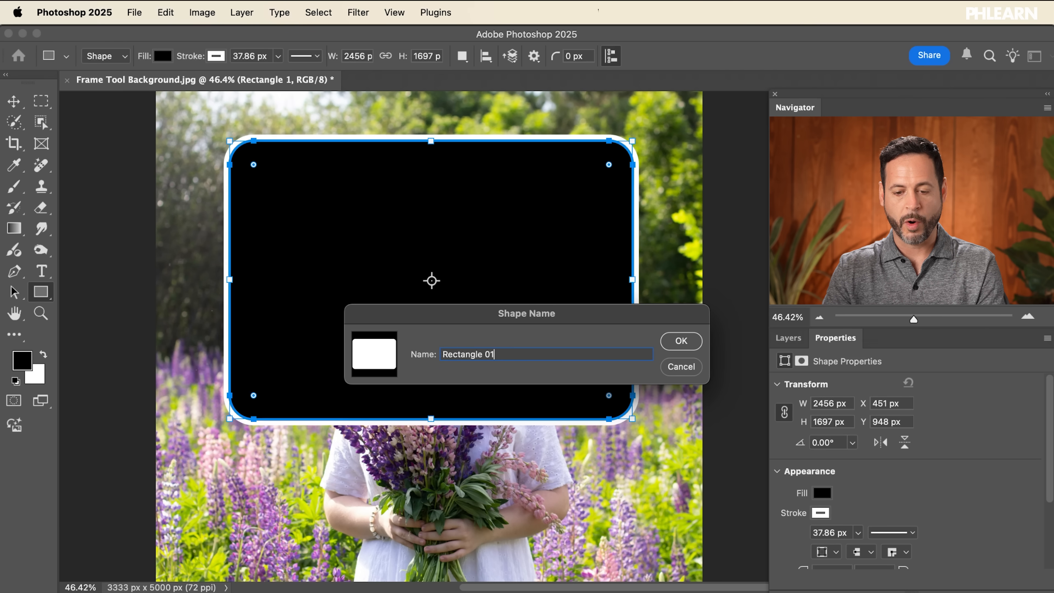
left_click(680, 341)
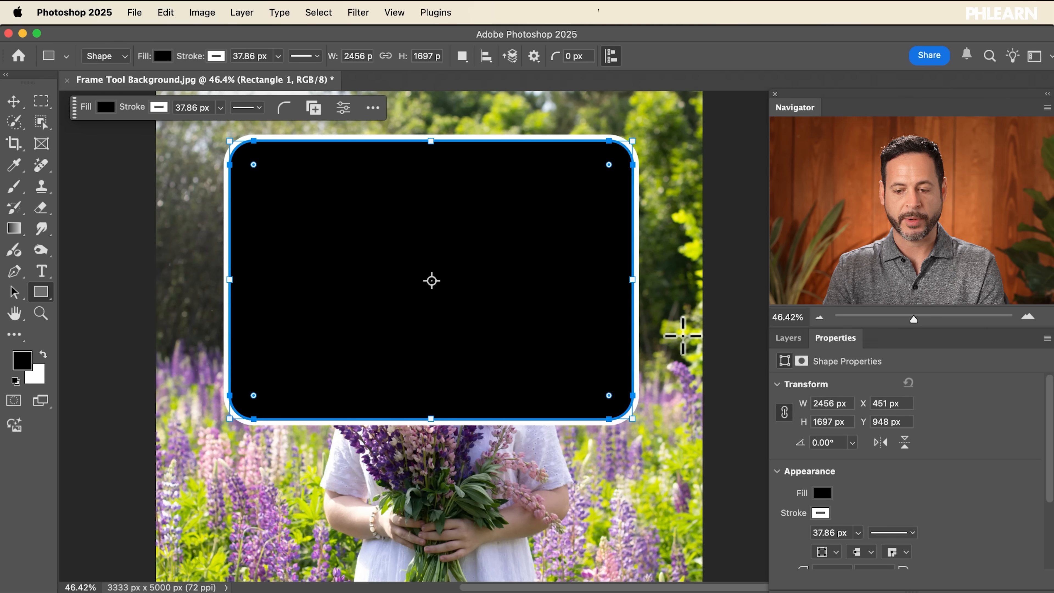
left_click(794, 338)
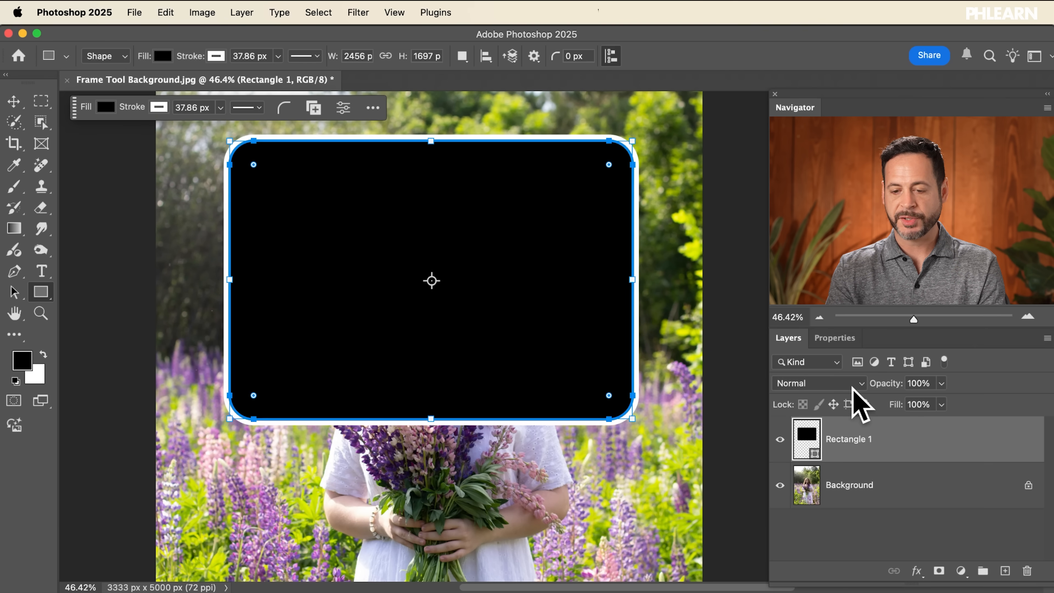
key("BackSpace")
Step: With the Frame tool, pick the new rounded-rectangle custom shape and draw a frame across the upper half of the photo
left_click(43, 145)
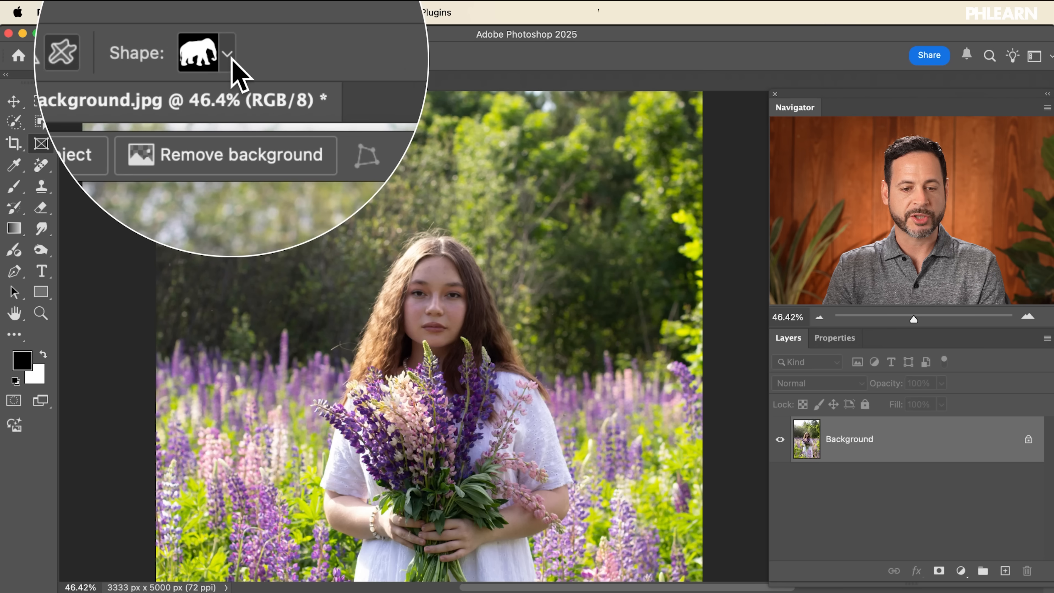
left_click(214, 58)
left_click(140, 85)
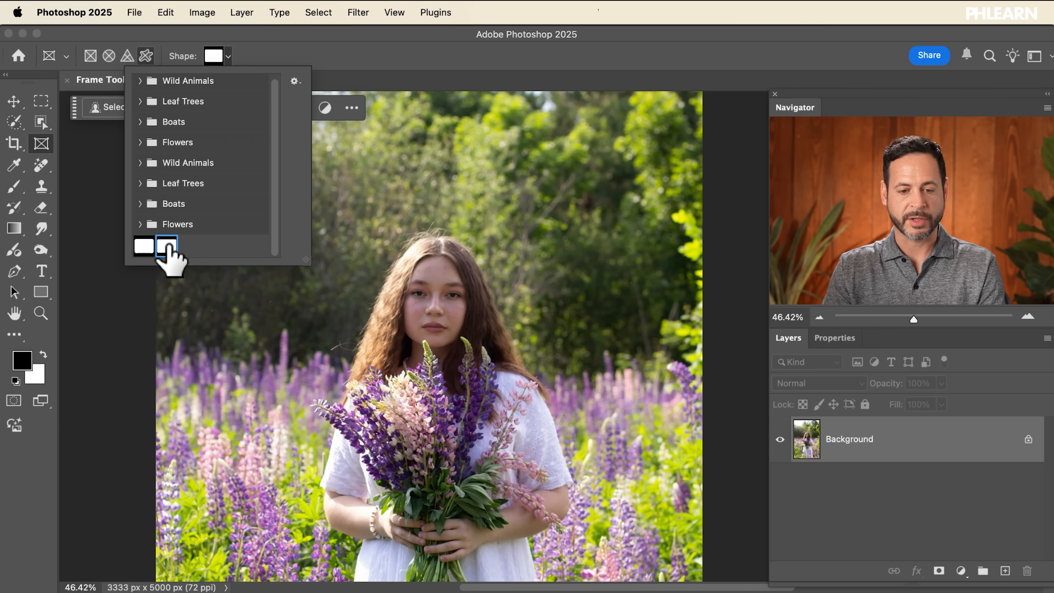
left_click_drag(634, 154, 219, 432)
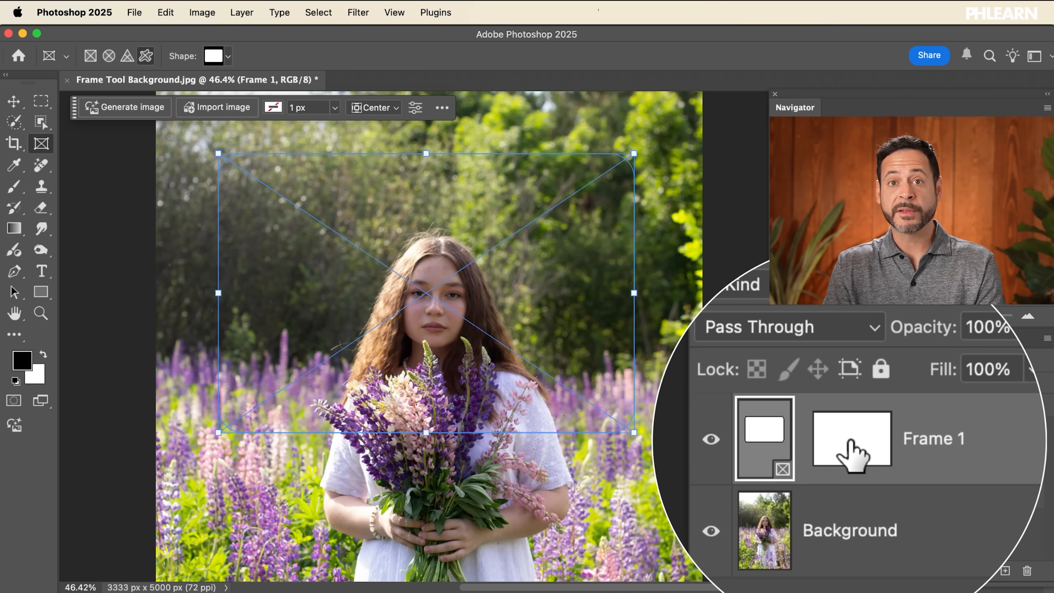
Step: Import the image "Frame Tool Flowers.jpg" from the Sample Images folder into the frame
left_click(230, 111)
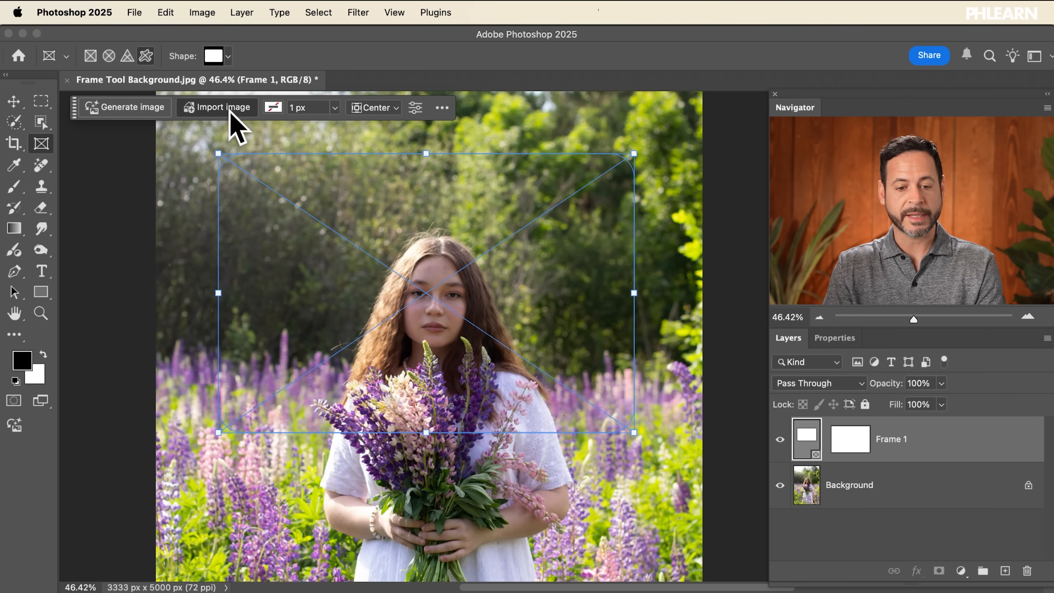
key("super+Tab")
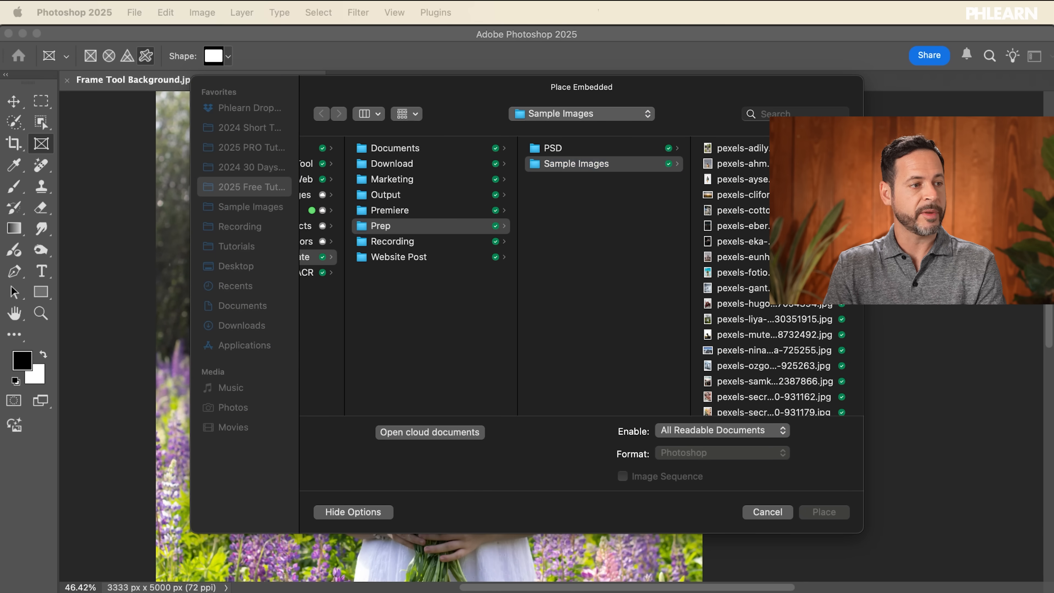
left_click_drag(1, 257, 668, 269)
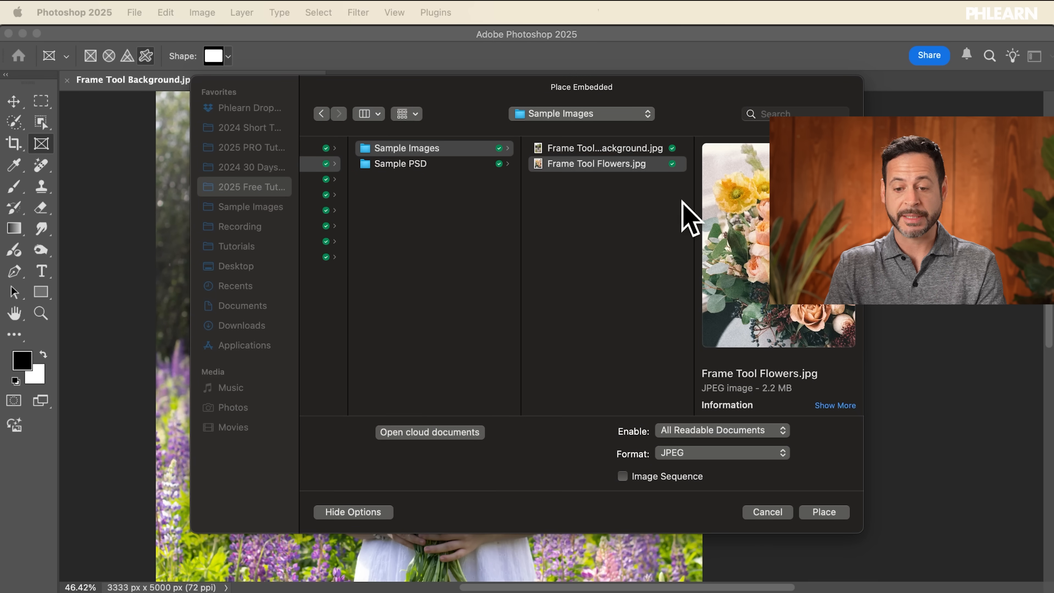
left_click(593, 145)
left_click(596, 150)
left_click(596, 161)
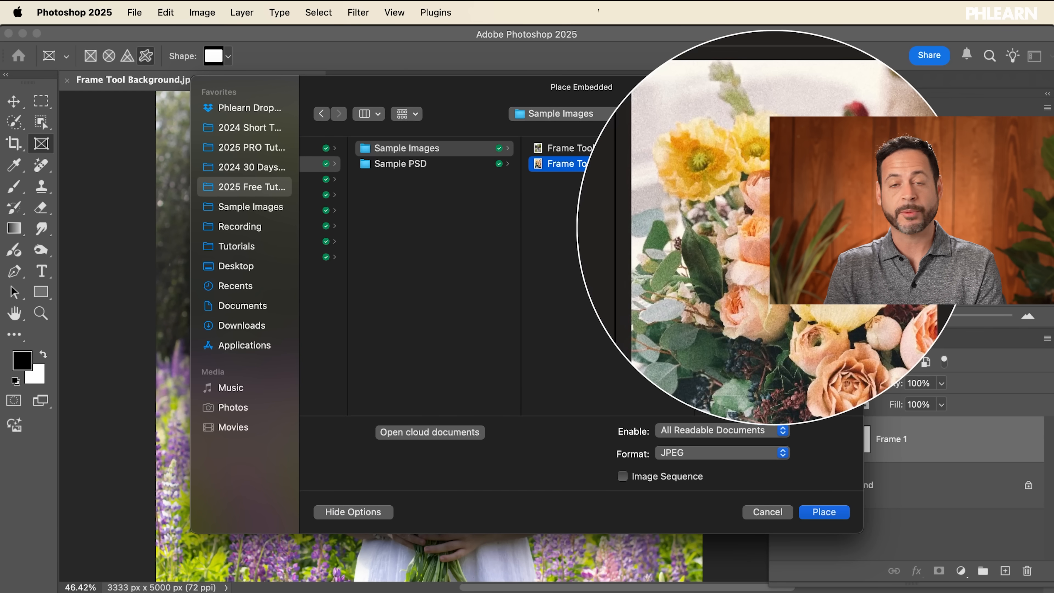
left_click(834, 514)
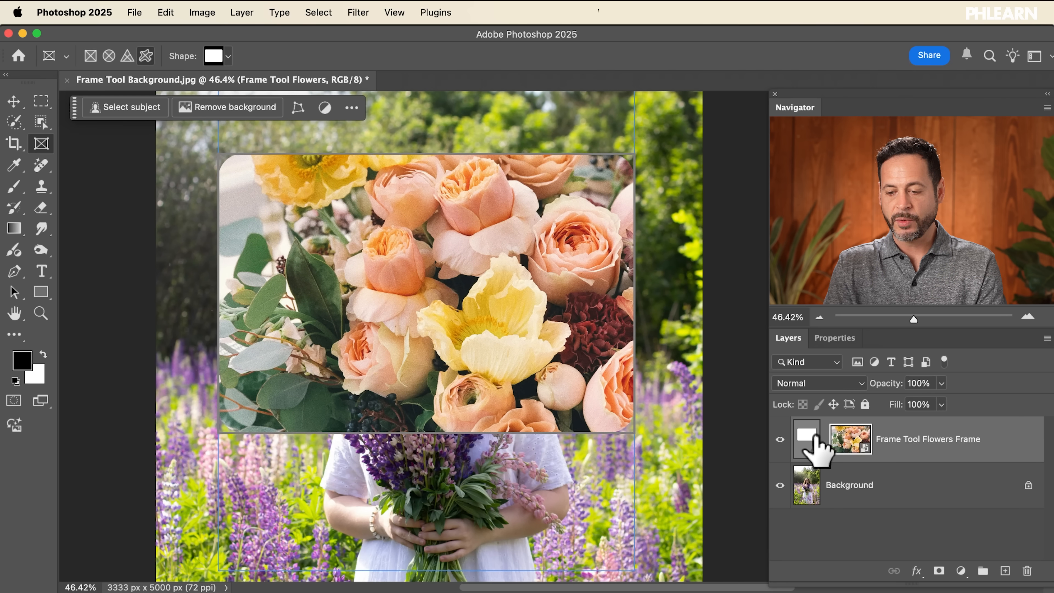
Step: Scale up and reposition the flowers image inside the frame, then adjust the frame's position
left_click_drag(548, 346, 572, 345)
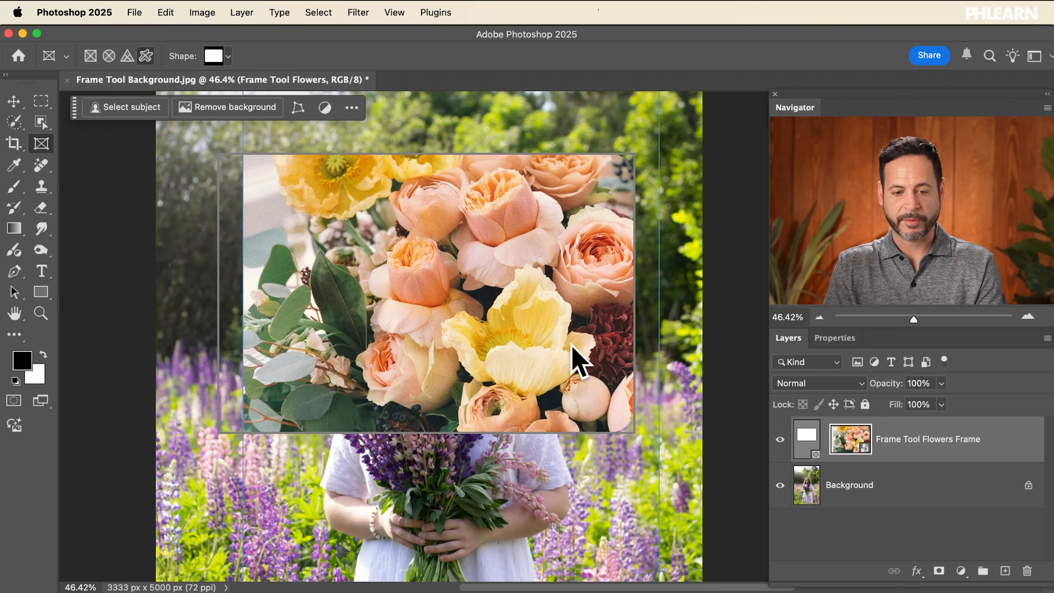
key("super+t")
left_click_drag(363, 56, 391, 56)
left_click_drag(539, 358, 483, 320)
key("Return")
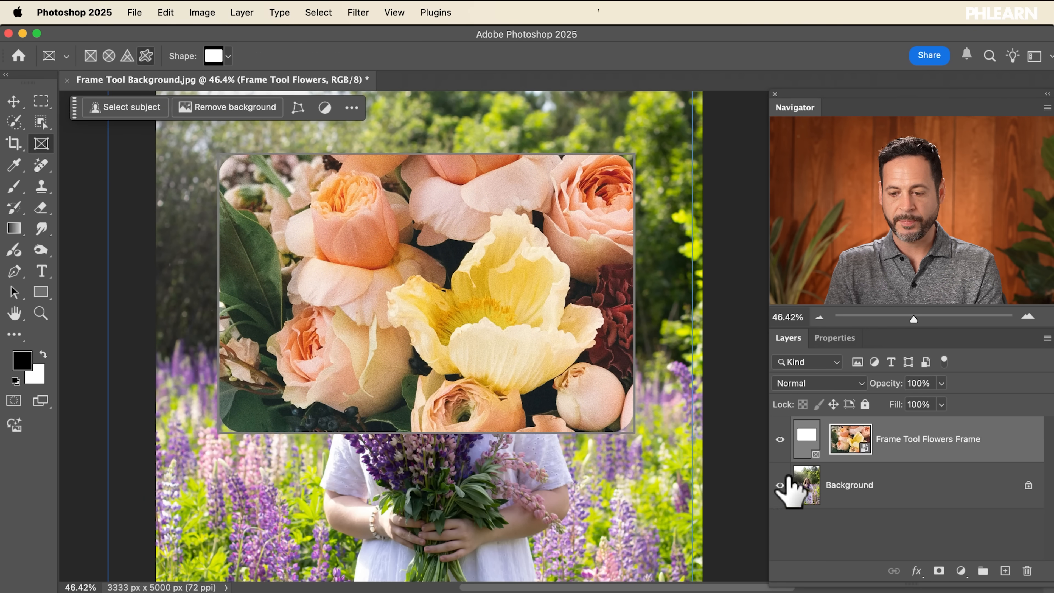
left_click(804, 438)
left_click_drag(491, 353, 490, 317)
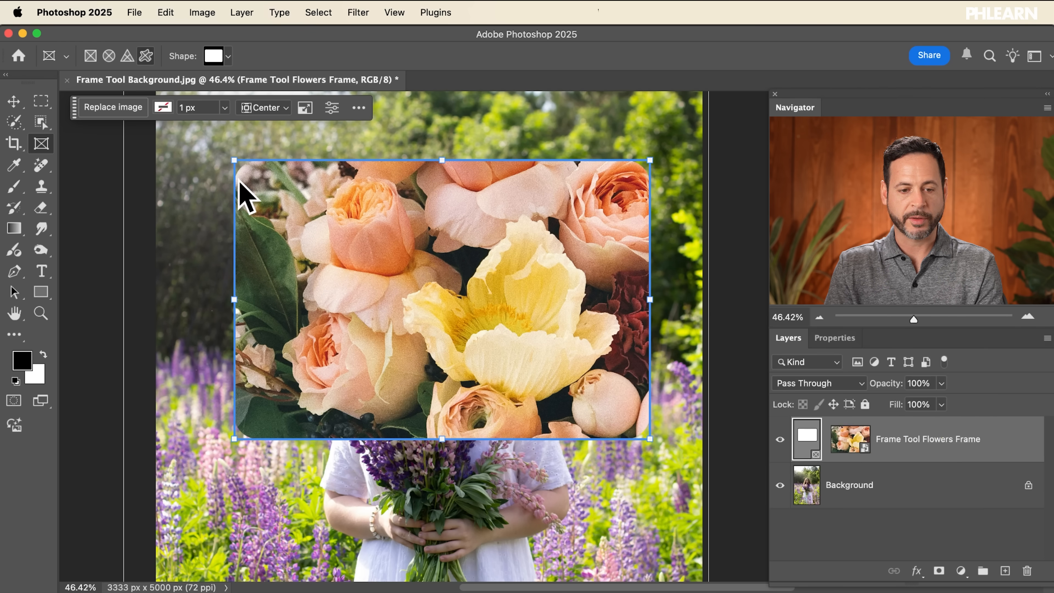
Step: Replace the frame's image by generating a Photo content type image with the prompt "flower shop"
left_click(113, 109)
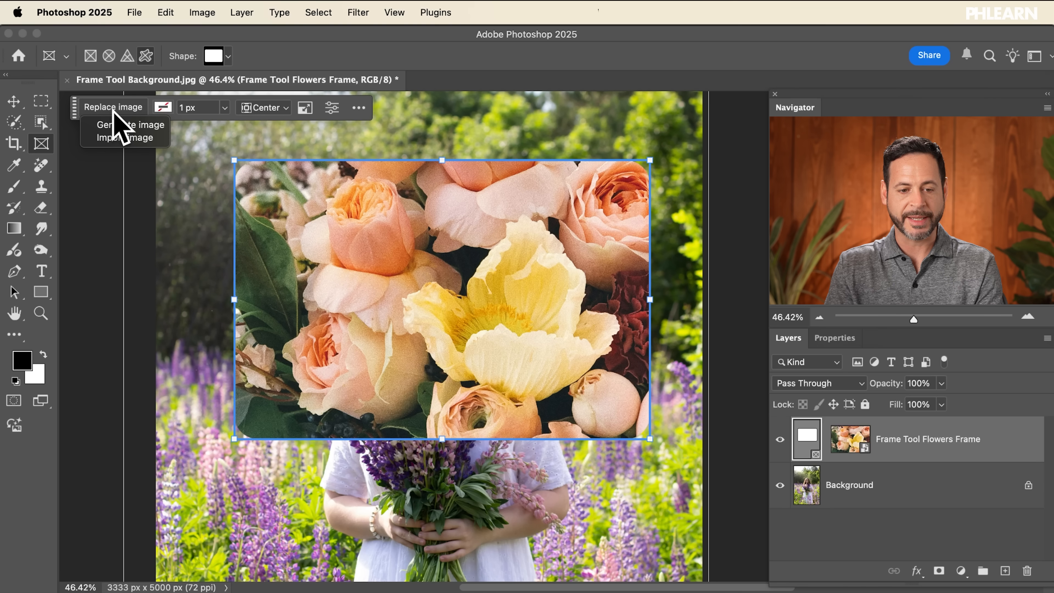
left_click(126, 130)
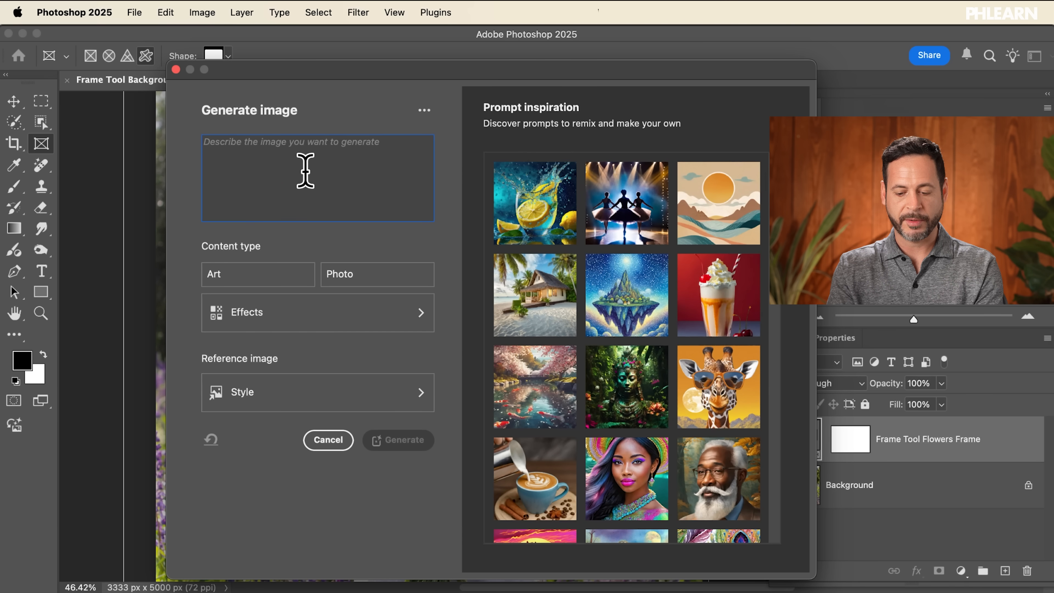
type("flower shop")
left_click(359, 275)
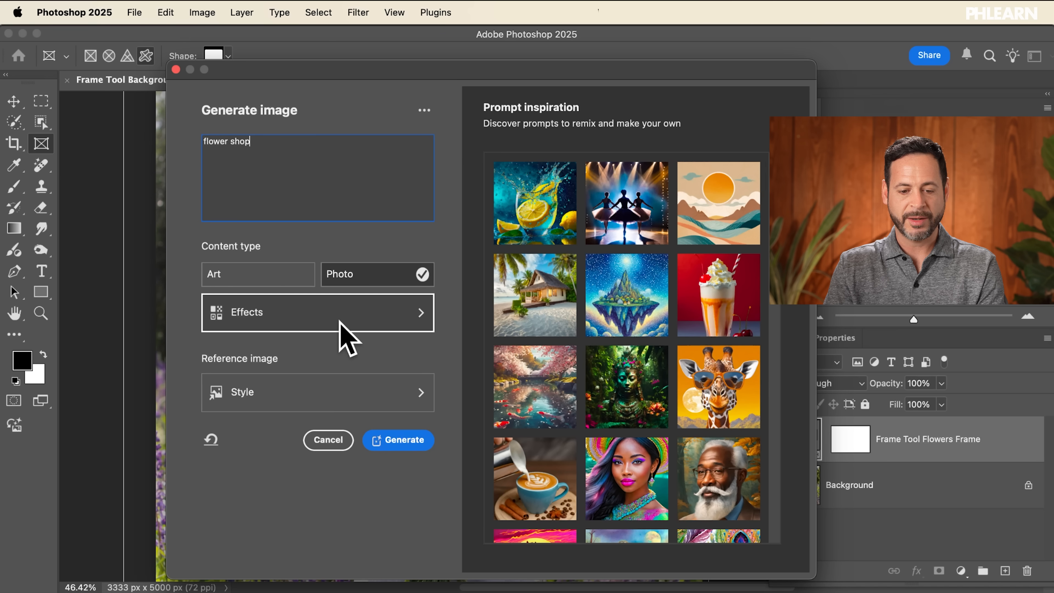
left_click(406, 440)
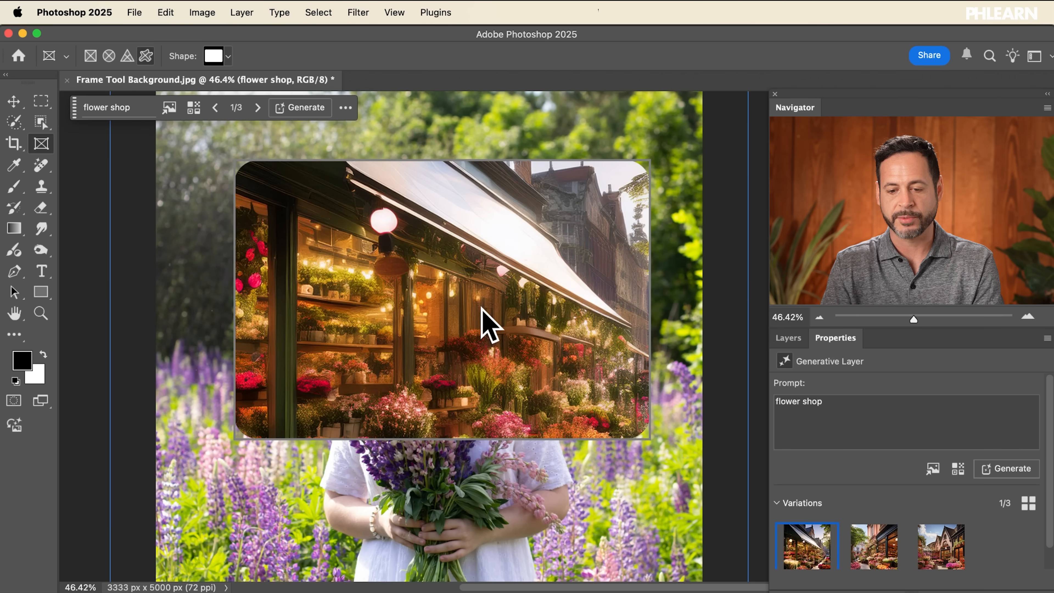
Step: Browse the flower shop variations, return to the first, and generate more variations with the same prompt
key("alt+super+8")
key("alt+super+8")
scroll(792, 406, "down", 2)
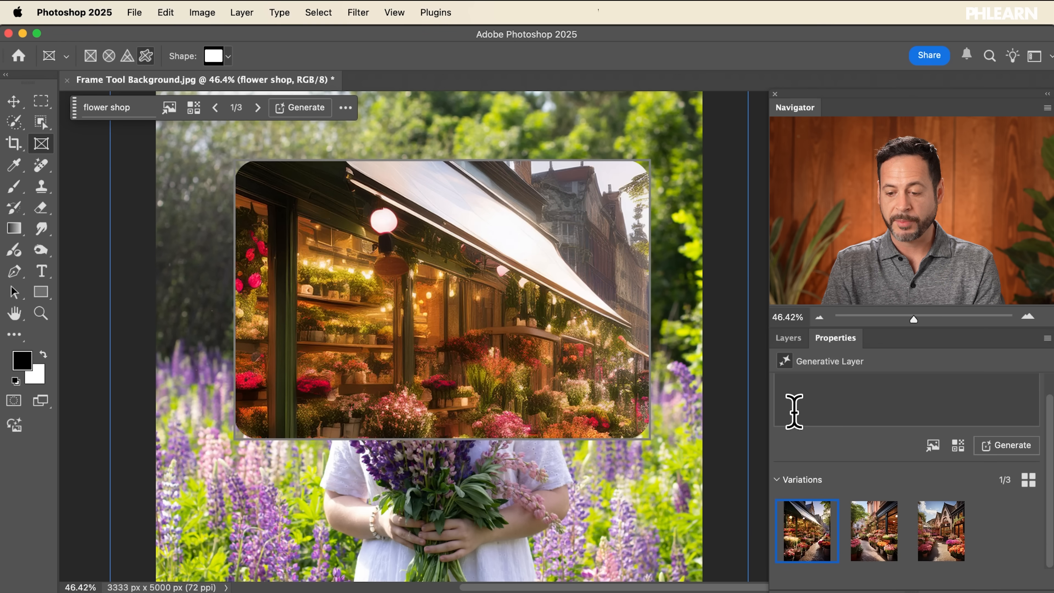
left_click(867, 538)
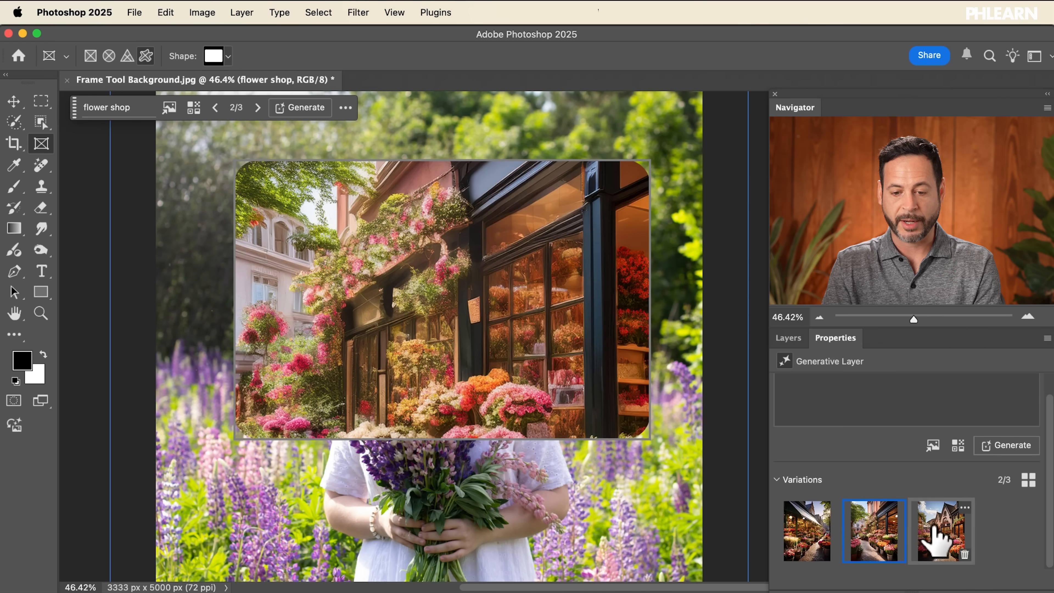
left_click(935, 540)
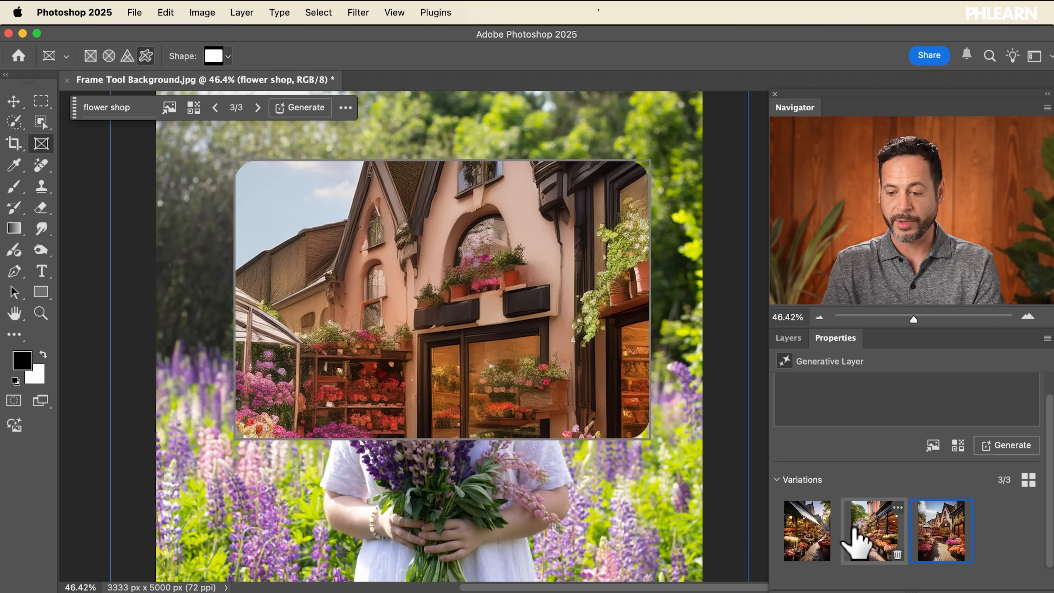
left_click(806, 537)
scroll(811, 507, "up", 2)
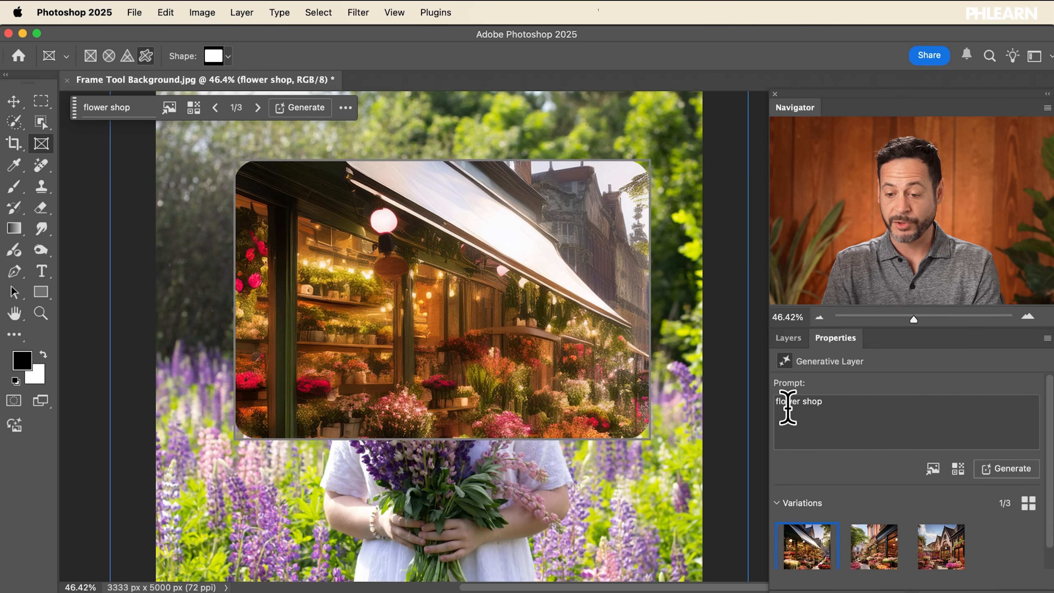
left_click(1006, 473)
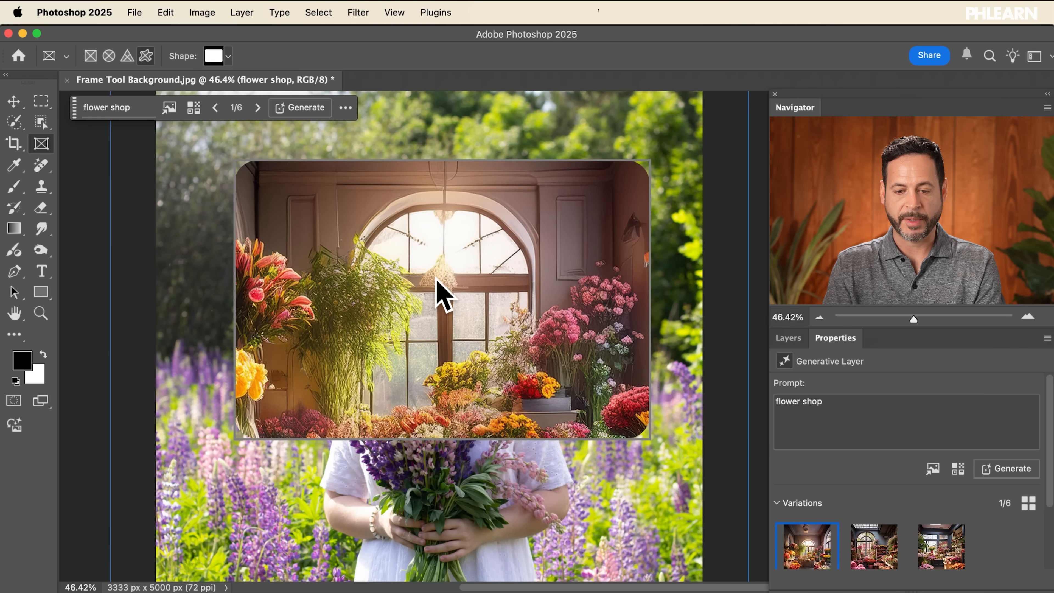
Step: Hide the frame layer, select the Background layer, and run Select Subject on the woman
left_click(784, 339)
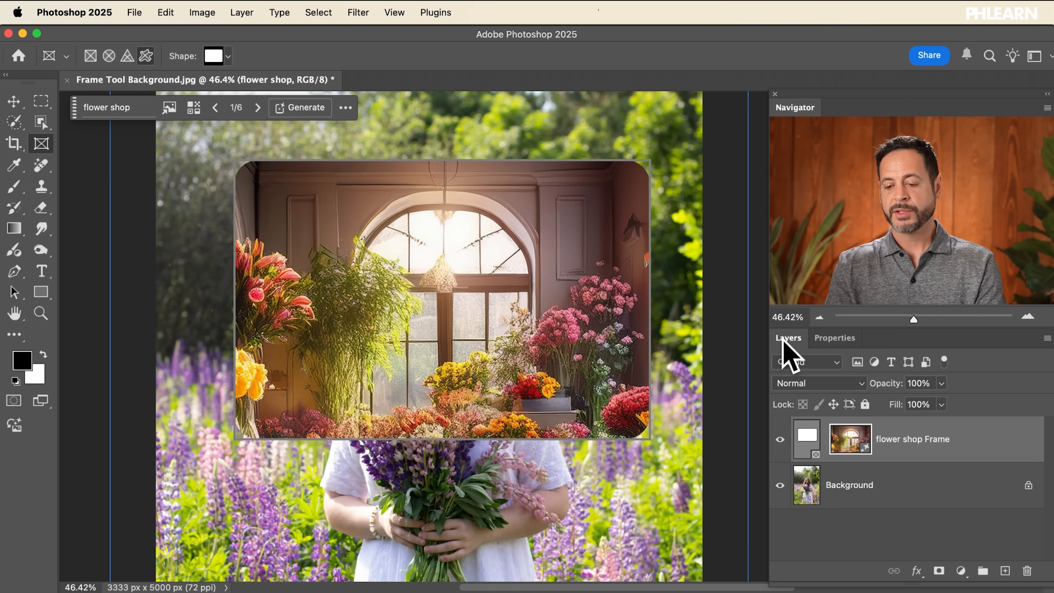
left_click(780, 439)
left_click(840, 500)
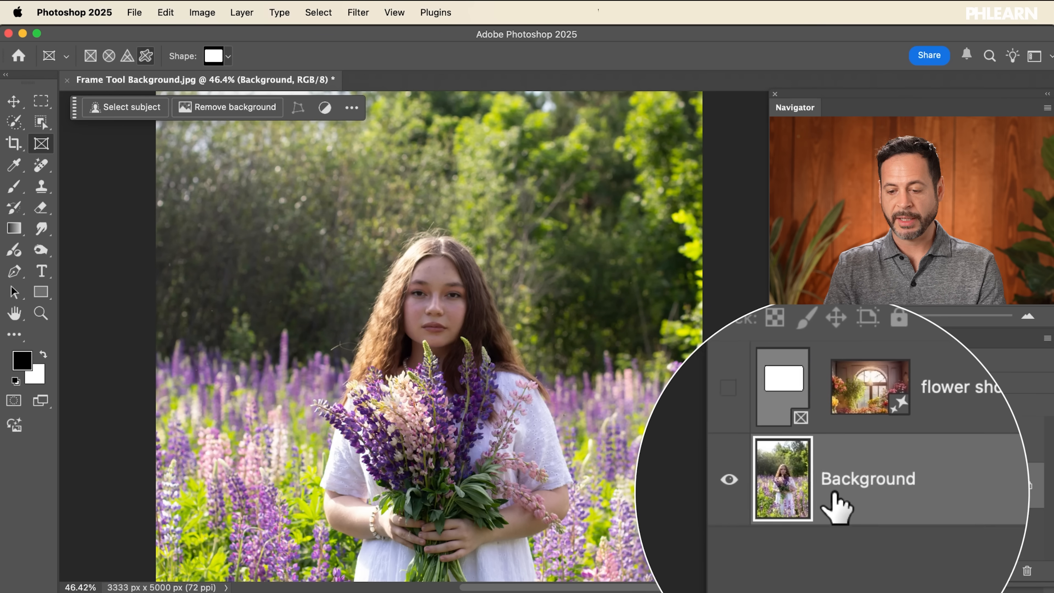
left_click(119, 108)
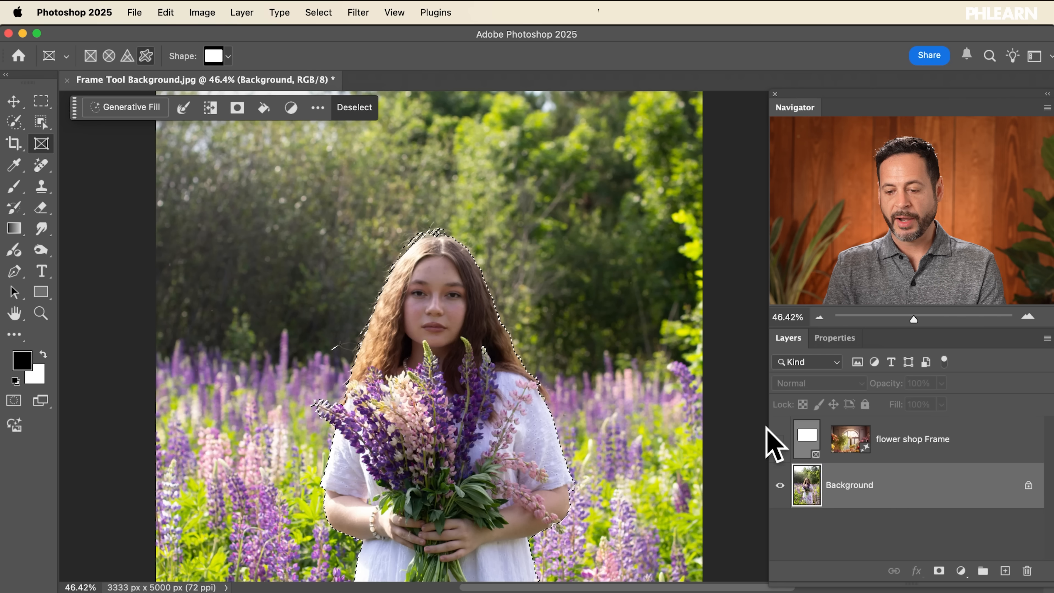
Step: Show the frame layer again and place it inside a new group
left_click(781, 439)
left_click(890, 441)
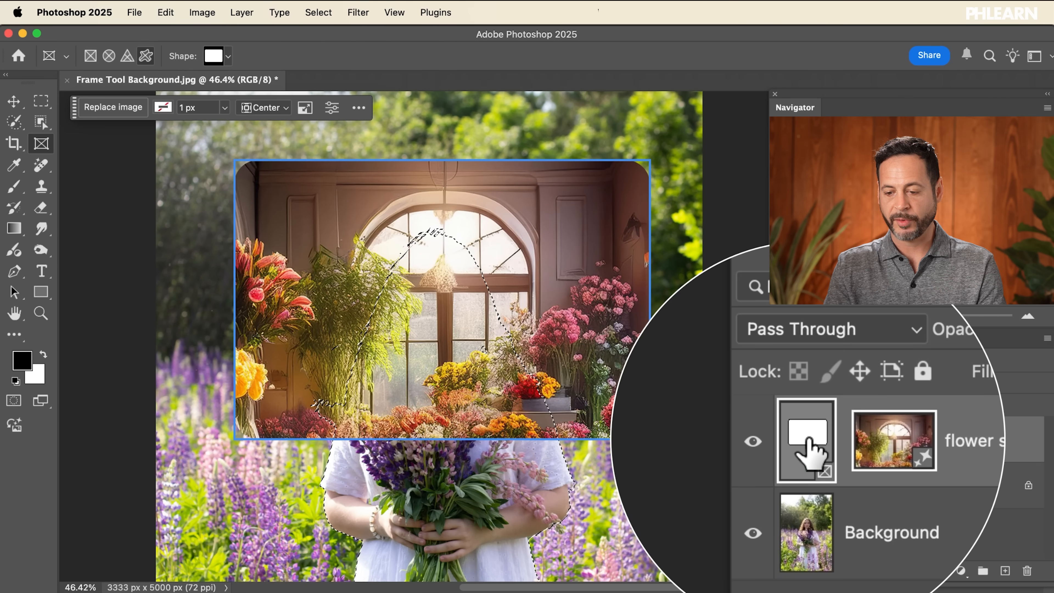
left_click_drag(858, 452, 941, 580)
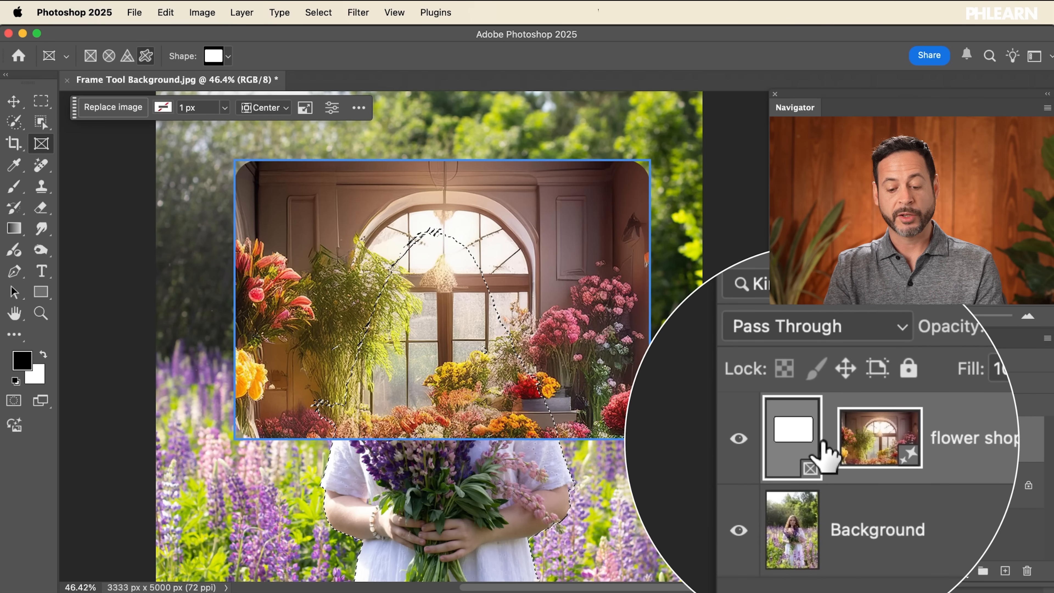
key("super+g")
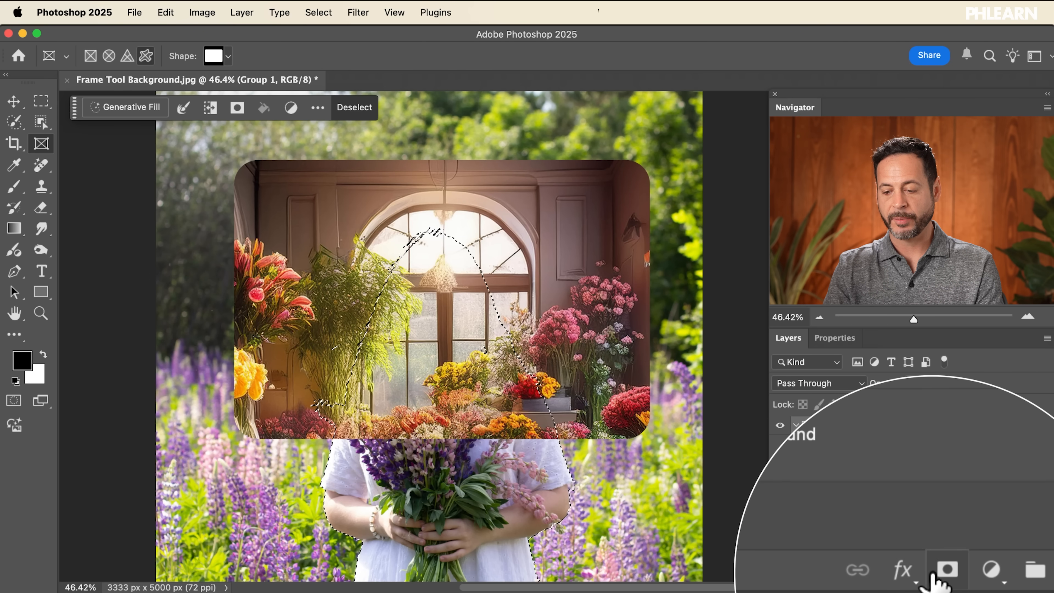
Step: Add a layer mask from the subject selection to the group, invert it, and select the frame layer
left_click(238, 109)
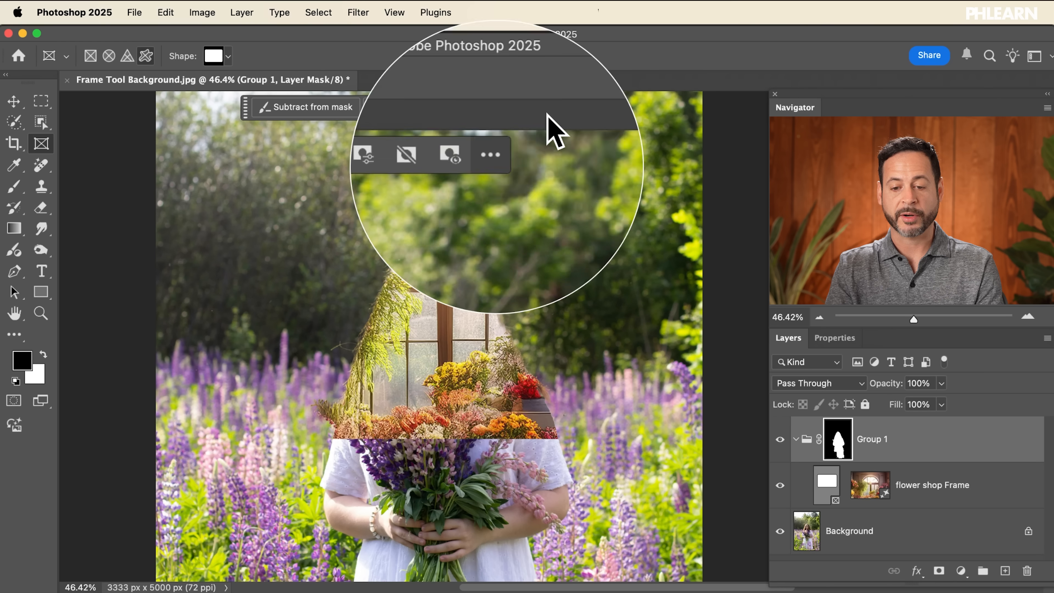
left_click(541, 106)
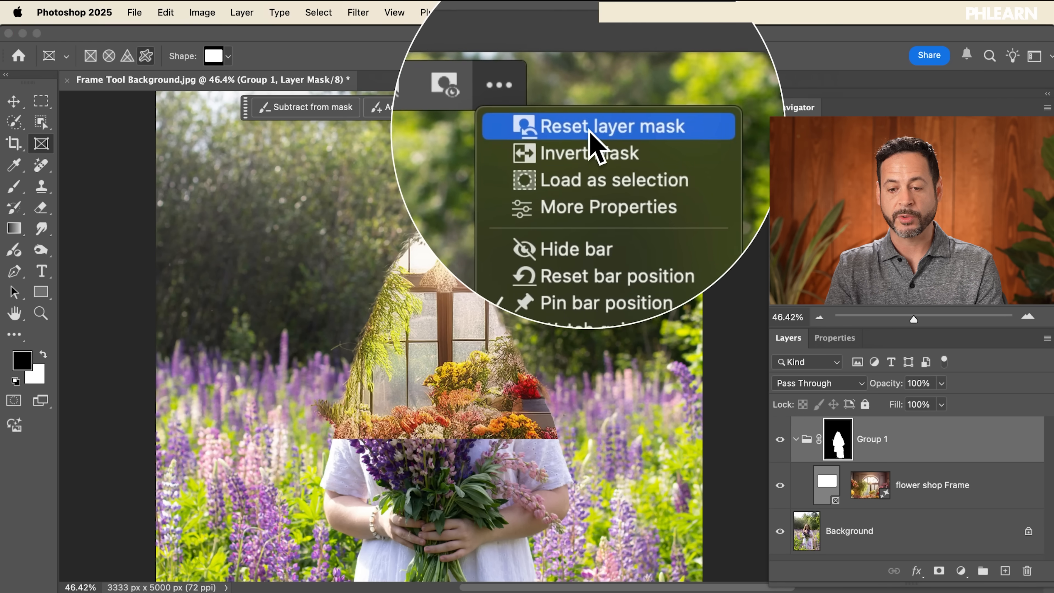
left_click(594, 146)
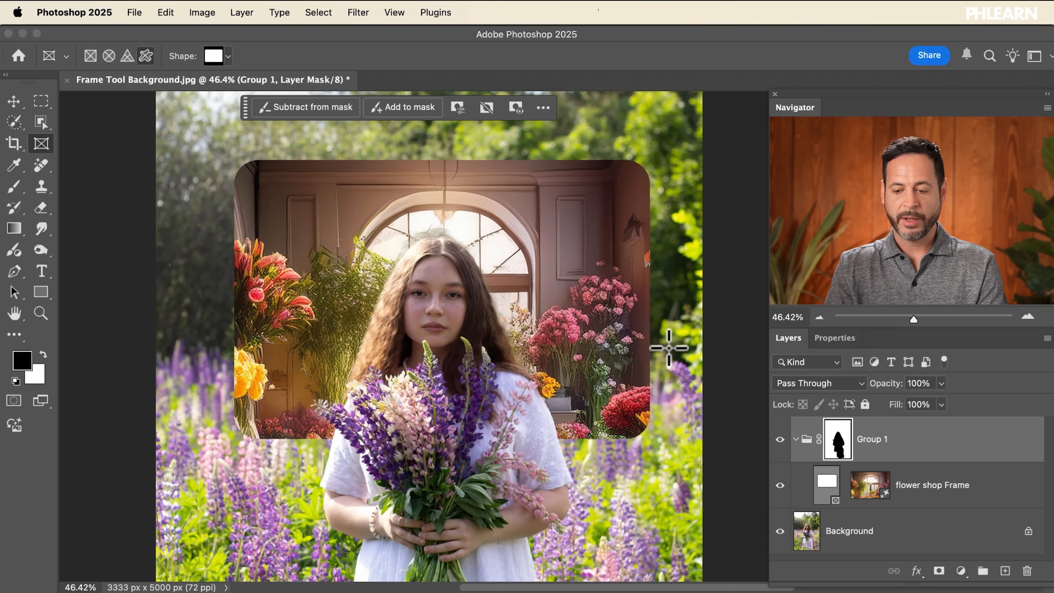
left_click(826, 478)
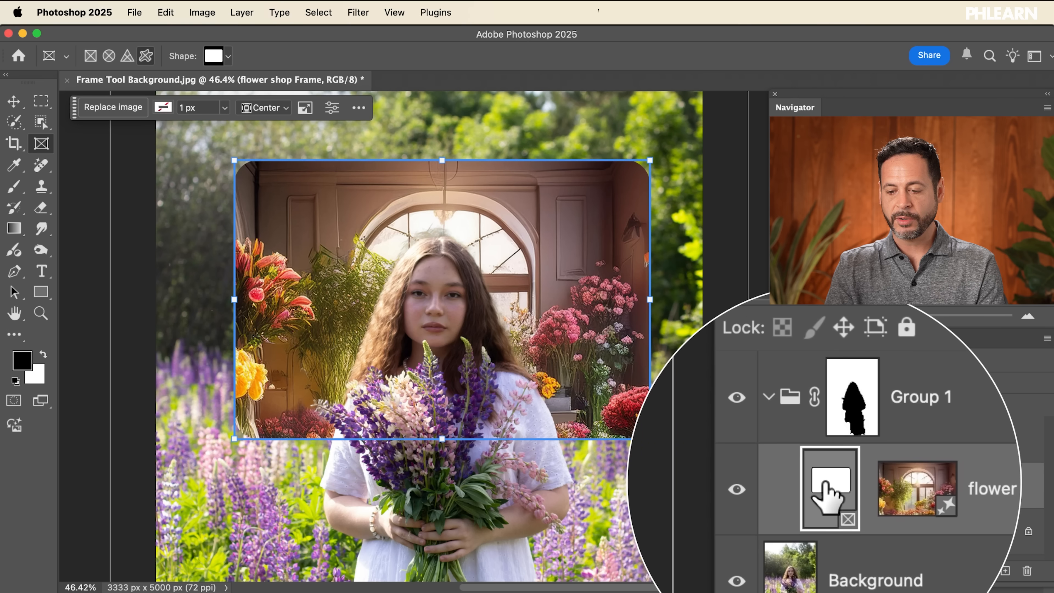
Step: Nudge the frame up and slightly to the left with the Move tool
key("v")
key("shift+Up")
key("shift+Up")
key("shift+Up")
key("shift+Up")
key("shift+Up")
key("shift+Up")
key("shift+Up")
key("shift+Up")
key("shift+Up")
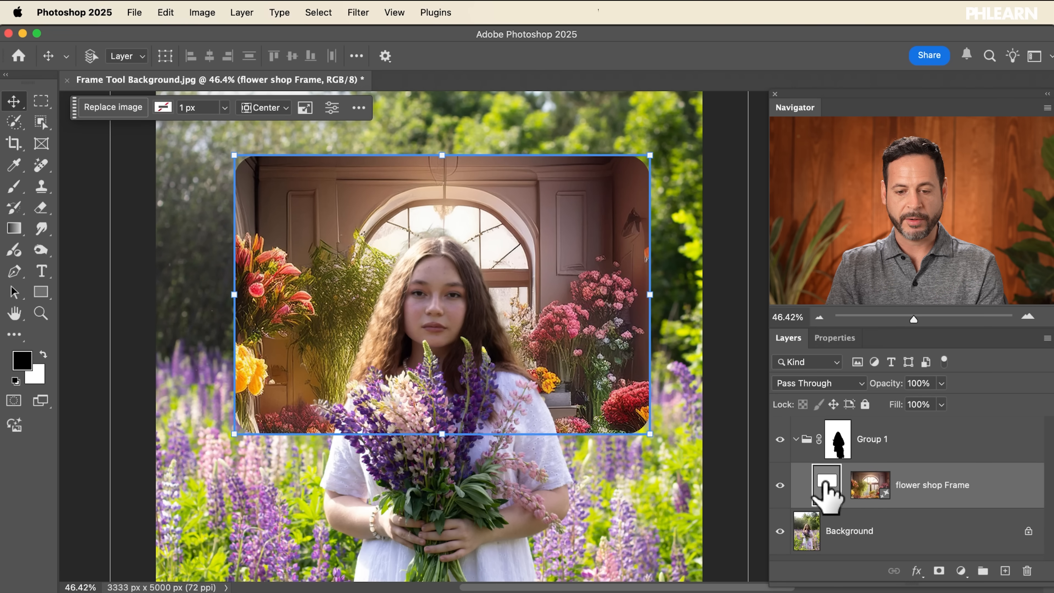
key("shift+Left")
key("shift+Left")
key("shift+Left")
key("shift+Left")
key("shift+Left")
key("shift+Down")
key("shift+Down")
key("shift+Down")
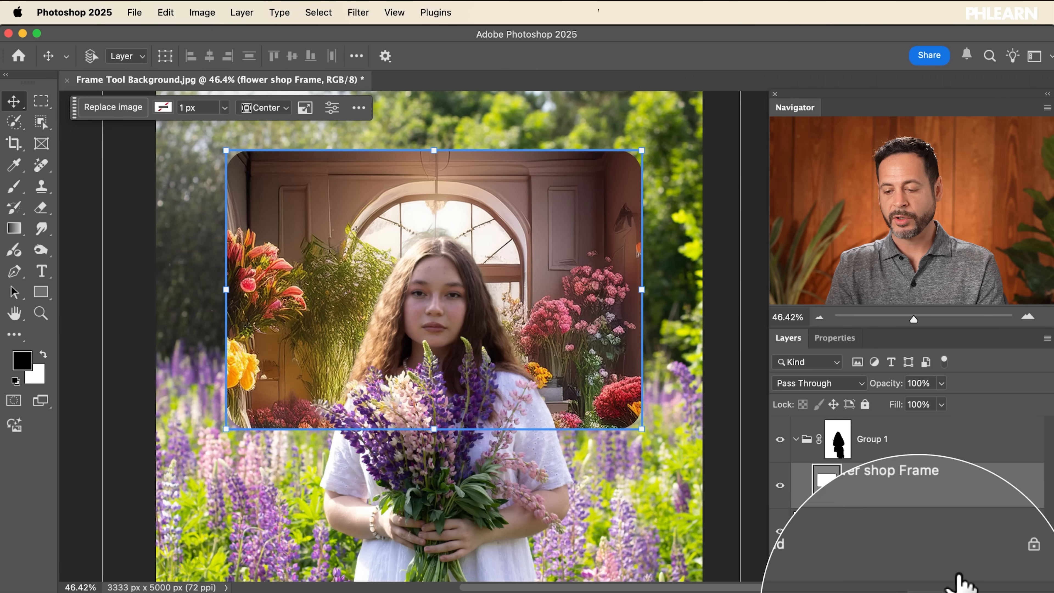
Step: Add a Levels adjustment layer clipped to the frame layer
left_click(962, 575)
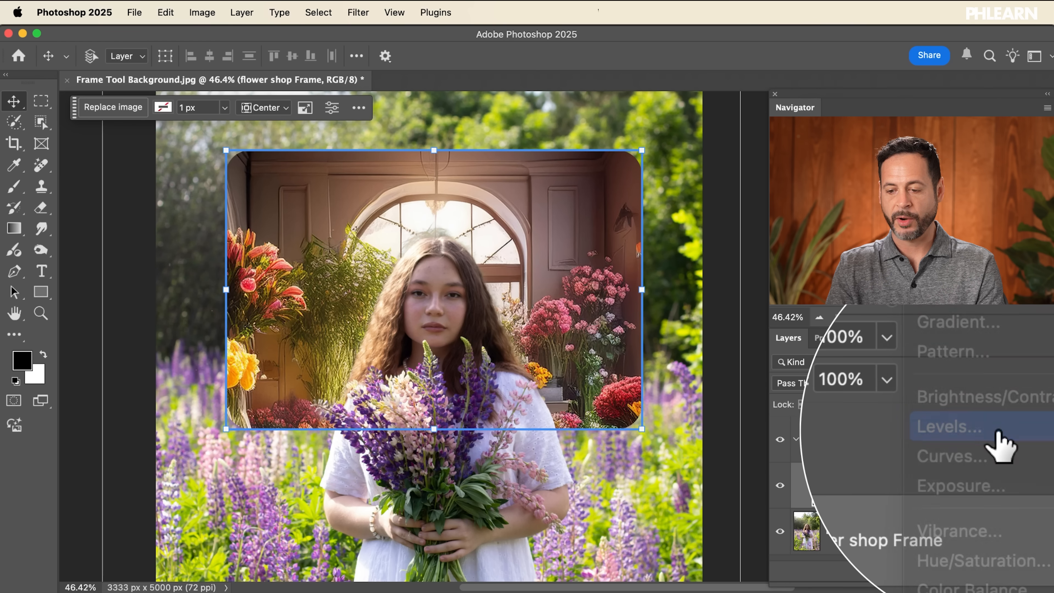
left_click(998, 431)
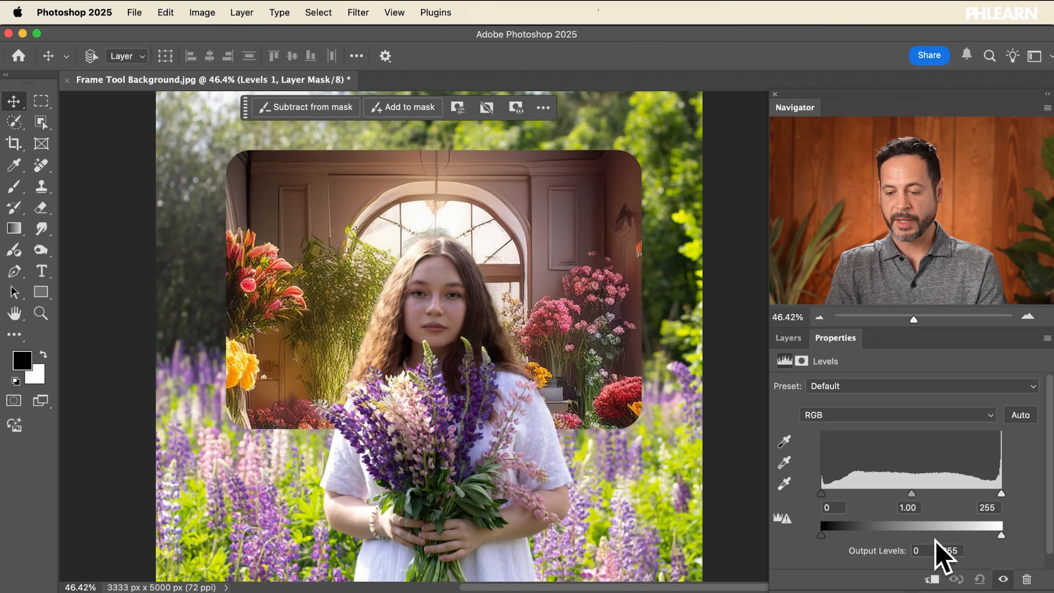
left_click(934, 576)
left_click(787, 338)
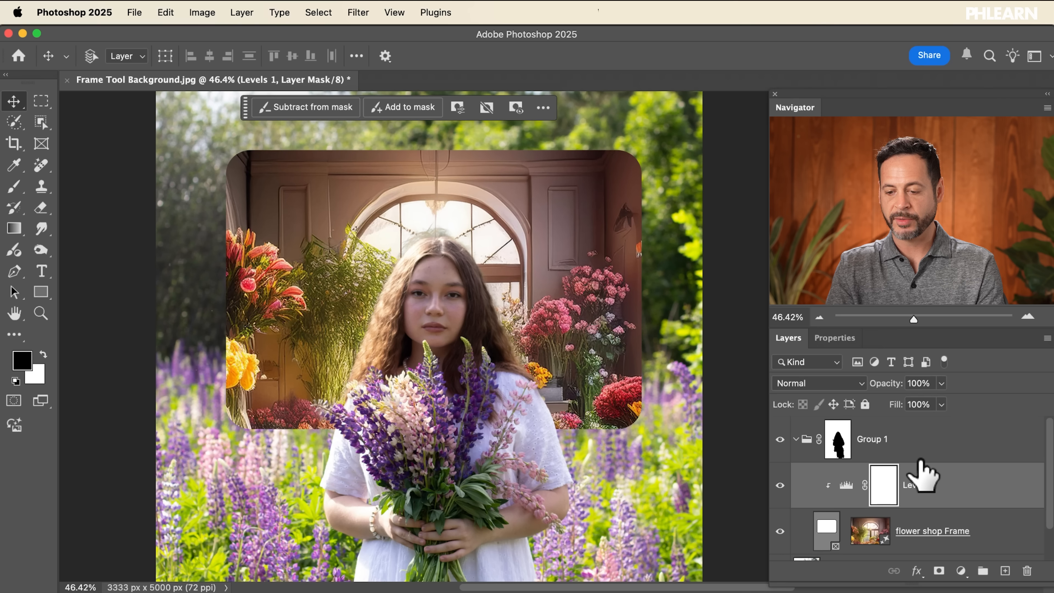
Step: Toggle the Levels layer's clipping to the frame layer off and back on
scroll(920, 473, "down", 1)
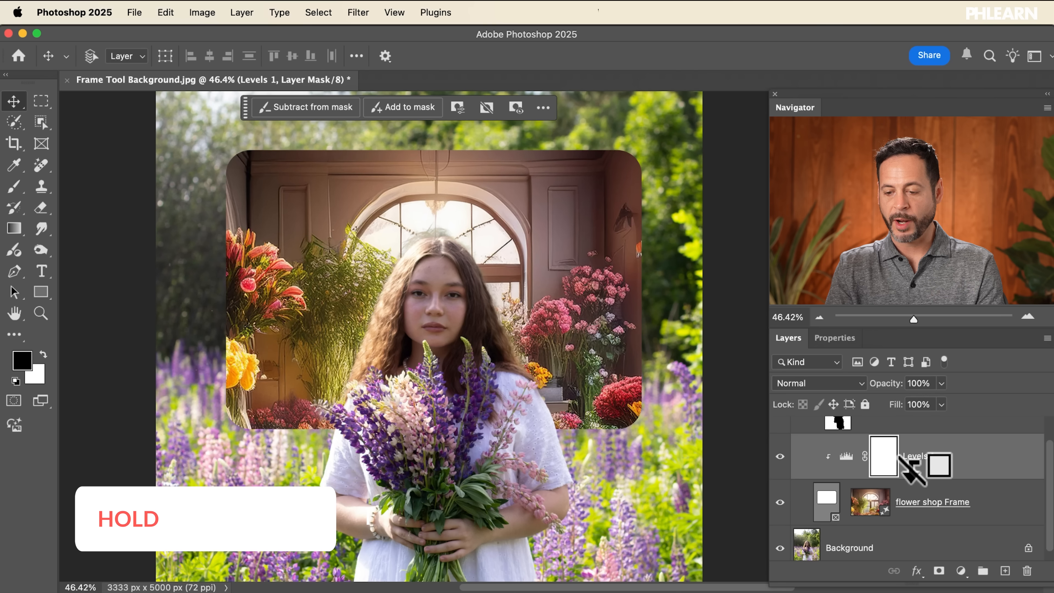
left_click(915, 468, "alt")
left_click(914, 468, "alt")
left_click(915, 468, "alt")
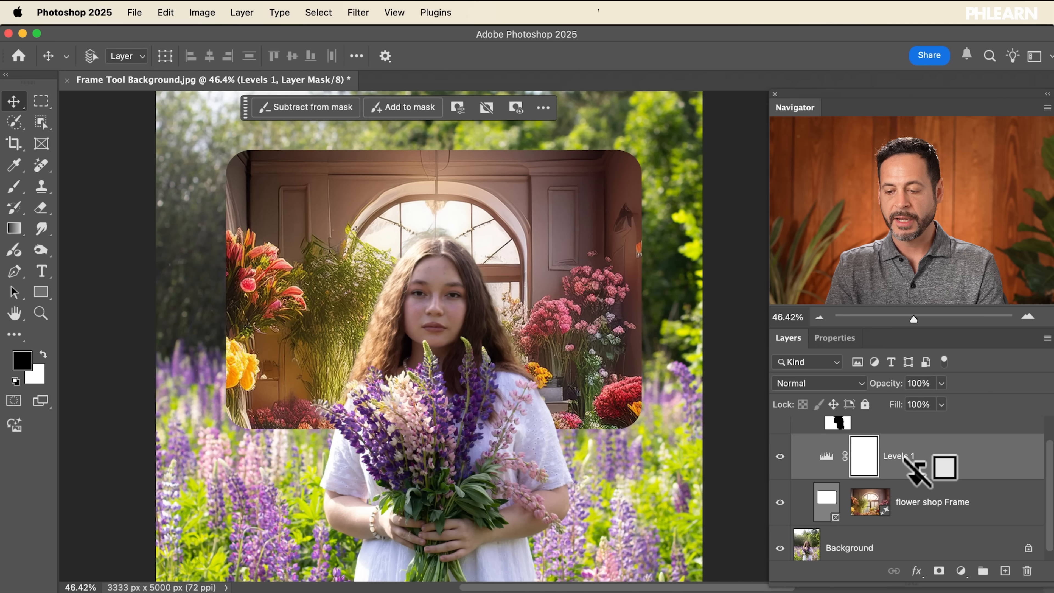
left_click(914, 468, "alt")
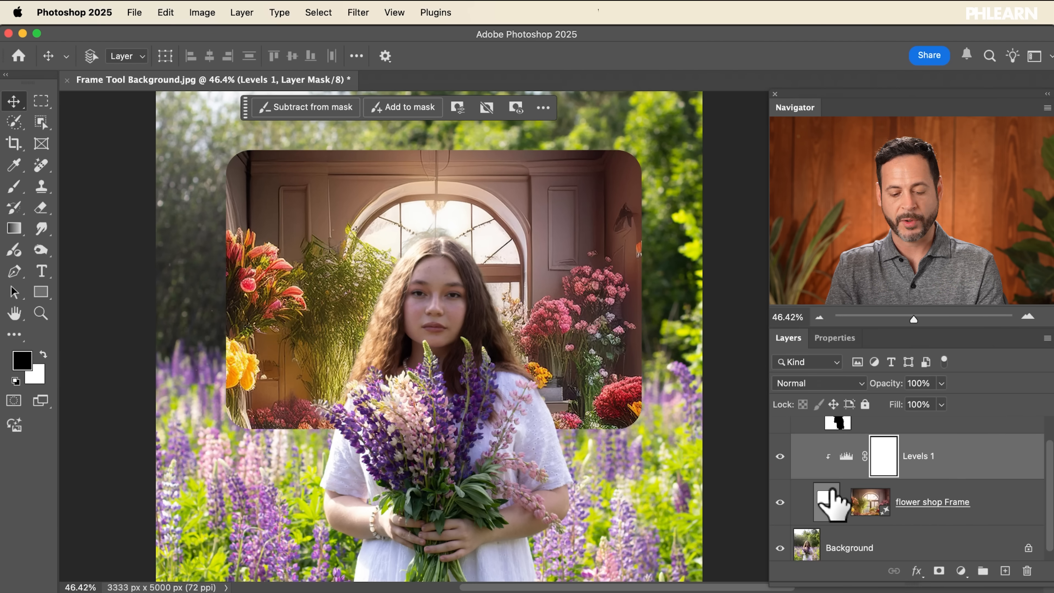
left_click_drag(947, 481, 937, 454)
left_click(948, 480, "alt")
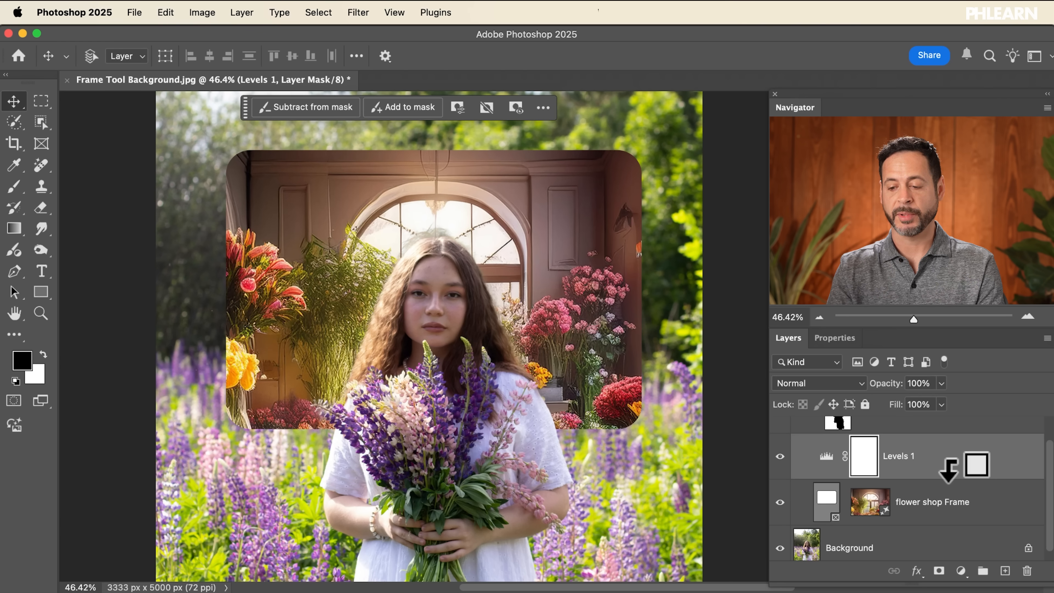
left_click(948, 477, "alt")
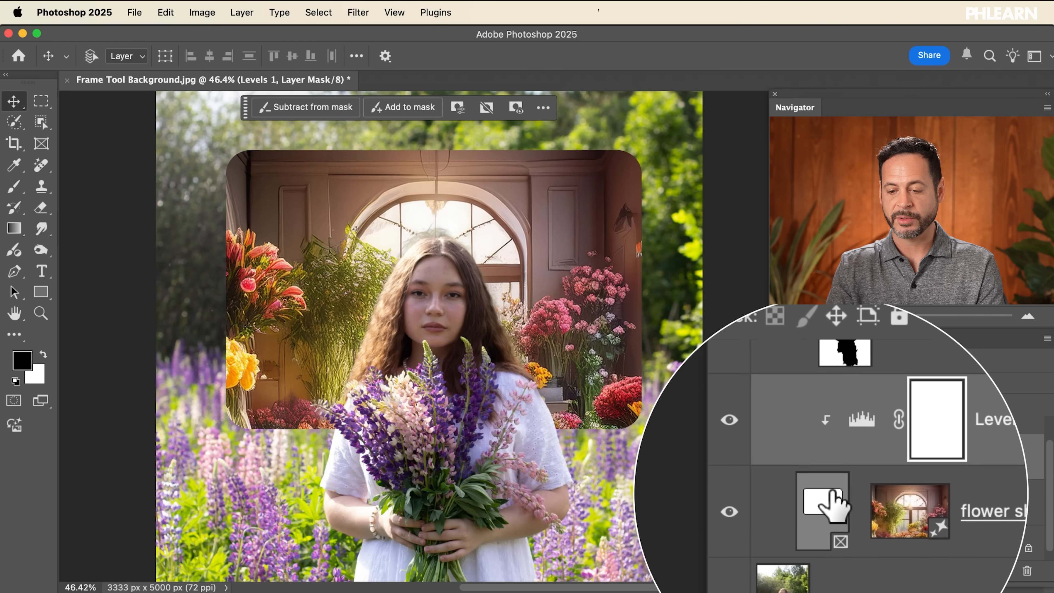
Step: Brighten the frame image by moving the Levels midtone slider to the left
double_click(845, 458)
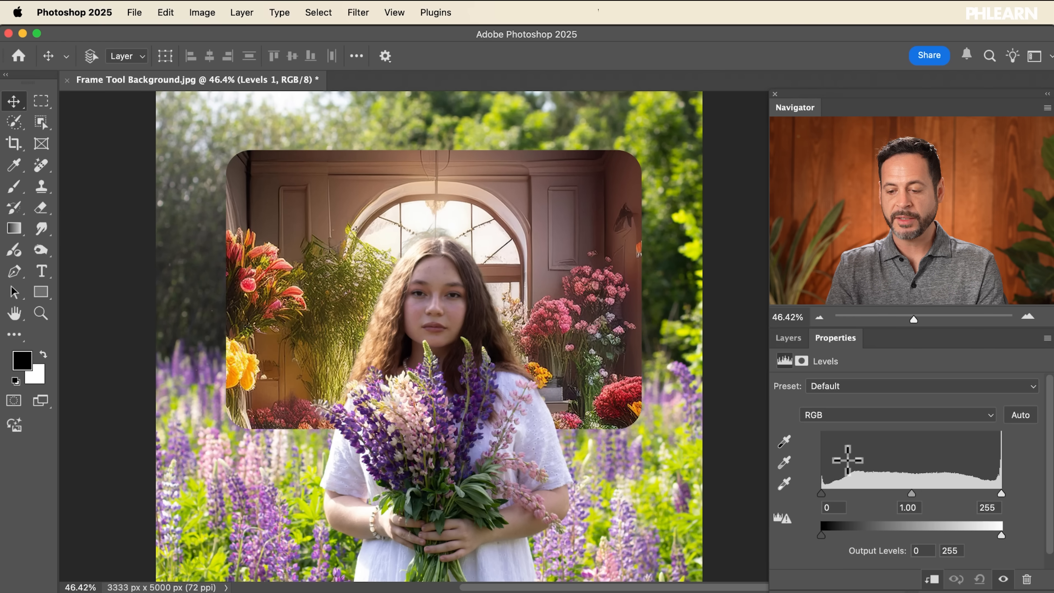
left_click_drag(911, 493, 899, 492)
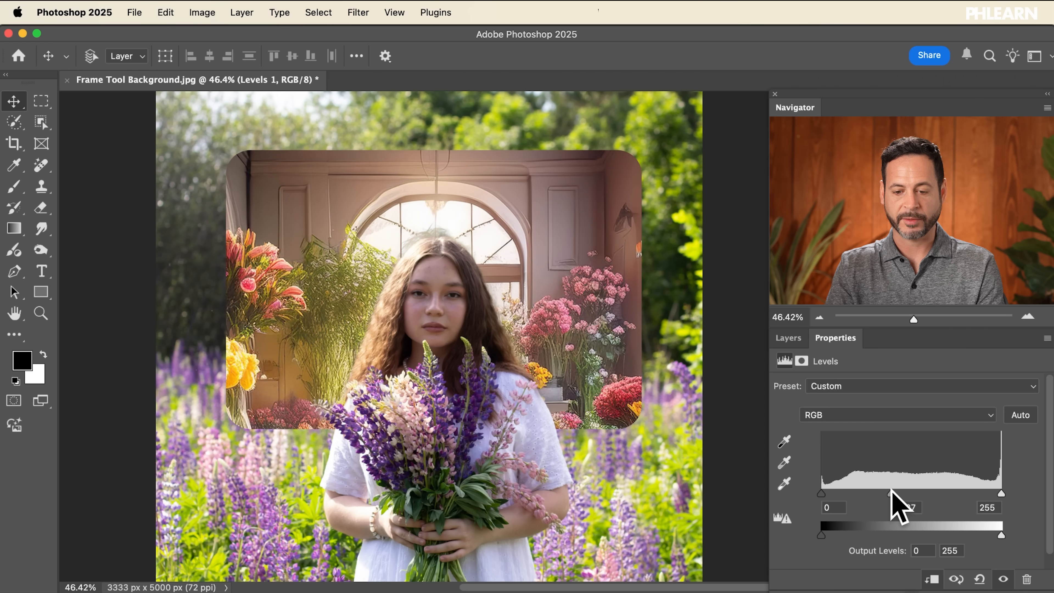
left_click(788, 338)
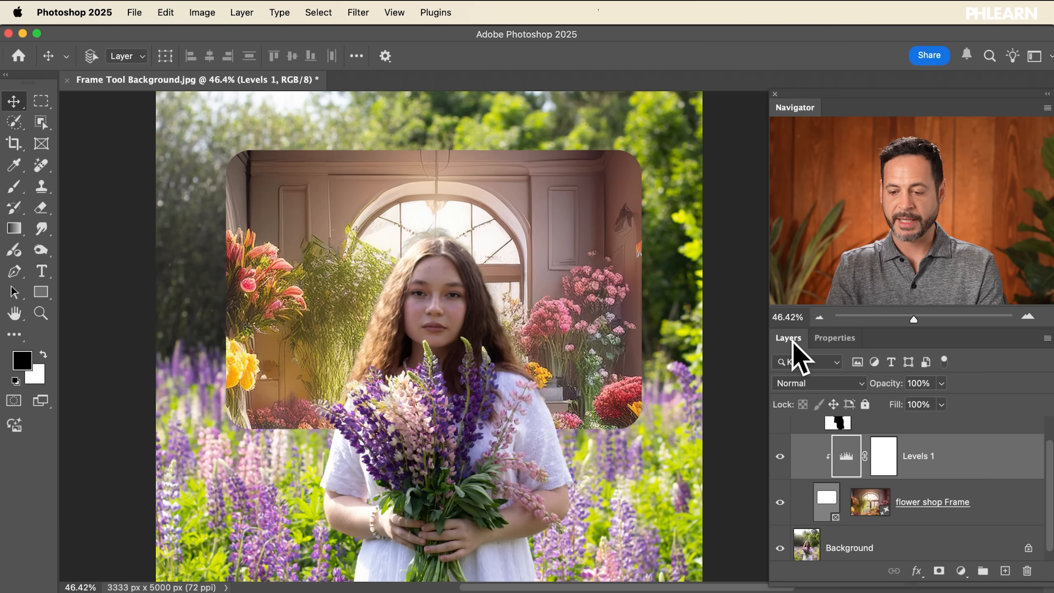
Step: Give the frame layer a white stroke of 15.97 px
left_click(827, 502)
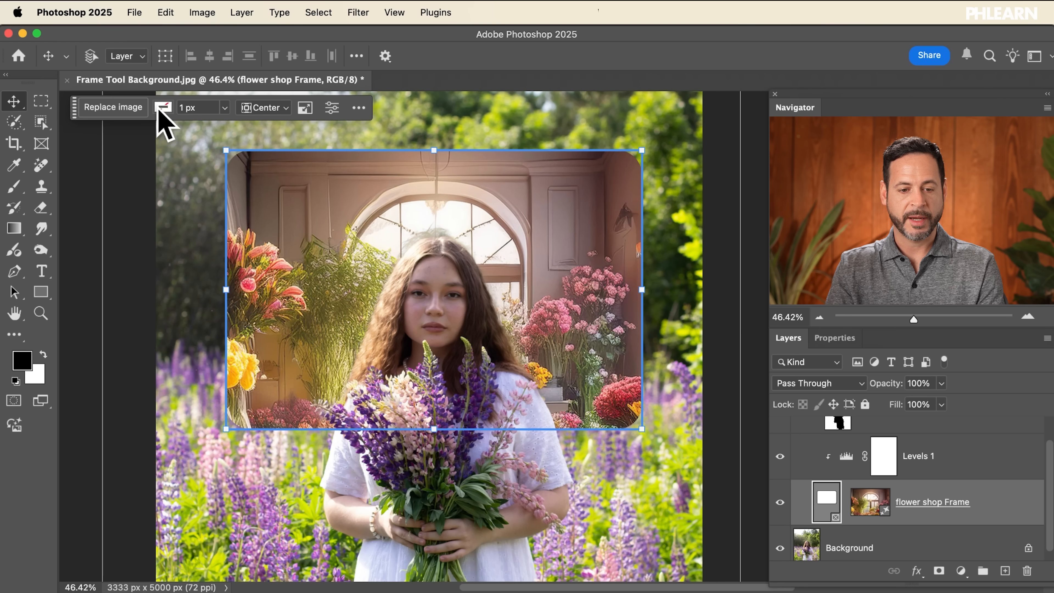
left_click(163, 107)
left_click(86, 188)
left_click(225, 108)
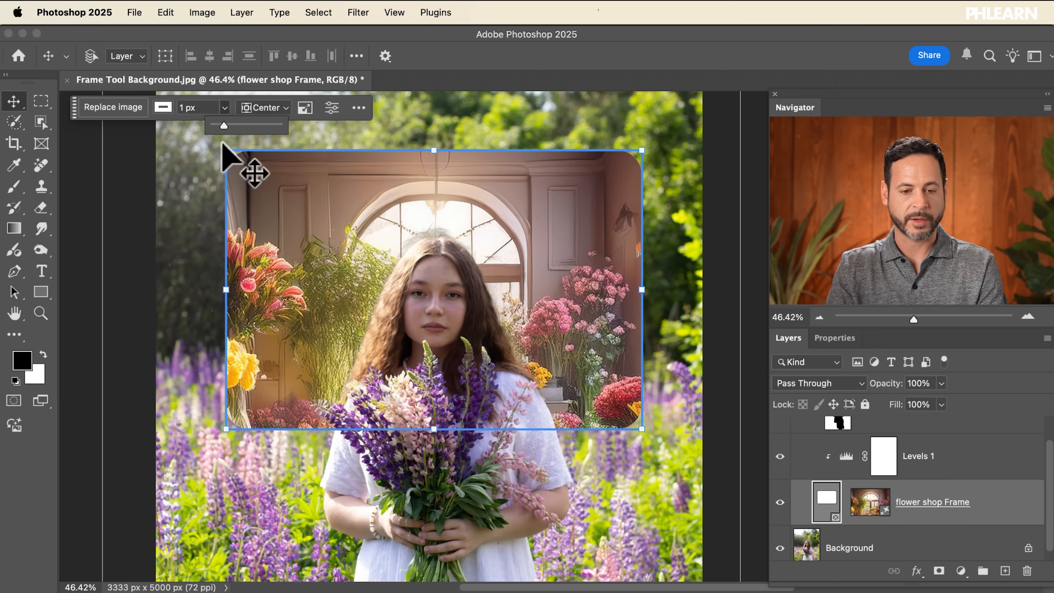
left_click_drag(233, 126, 237, 127)
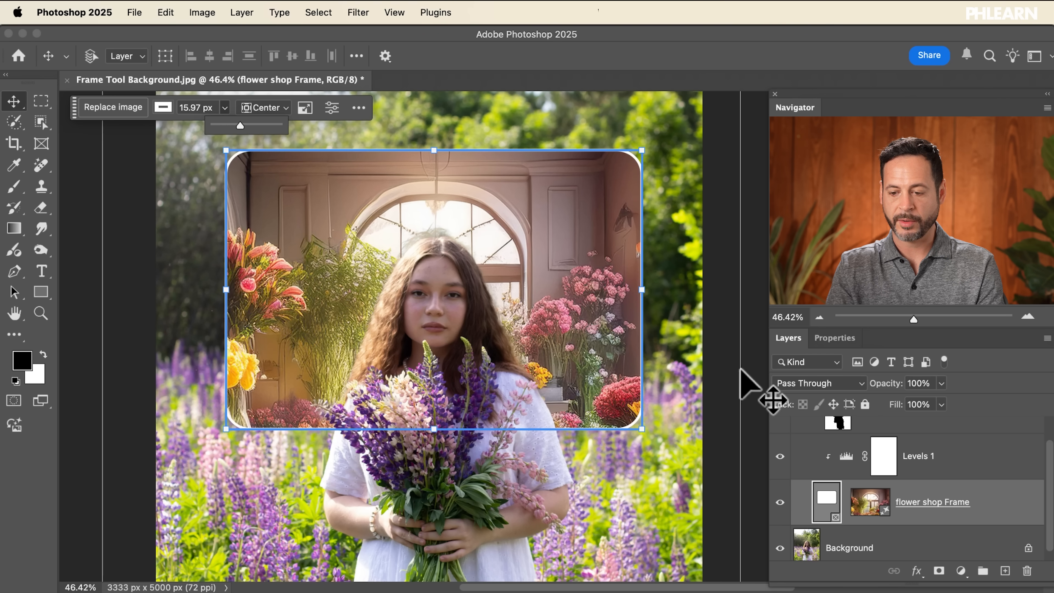
left_click(947, 460)
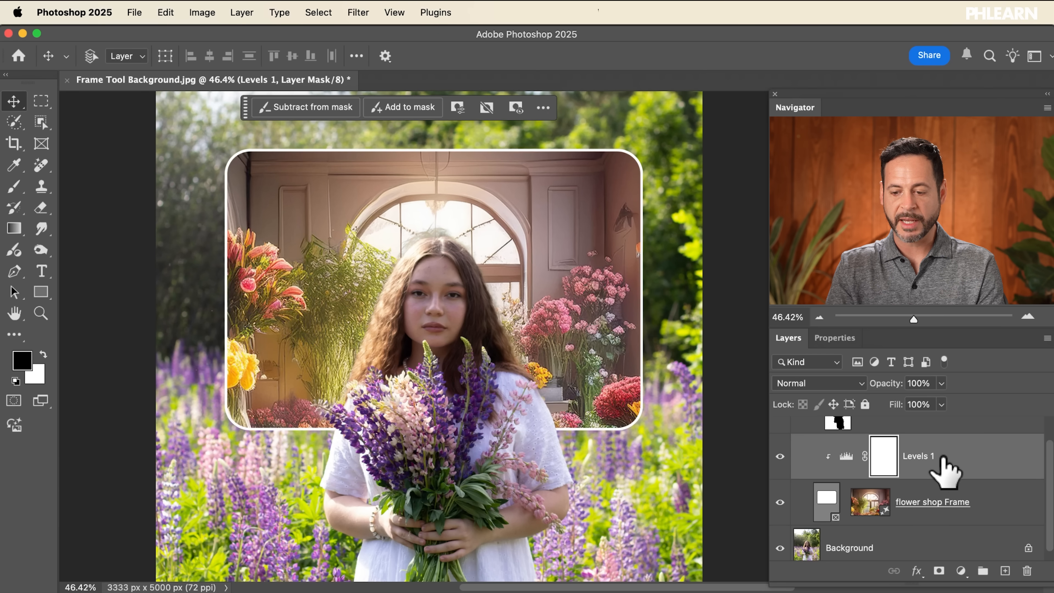
Step: Browse the flower shop generative variations inside the frame and return to the first one
scroll(416, 284, "down", 4)
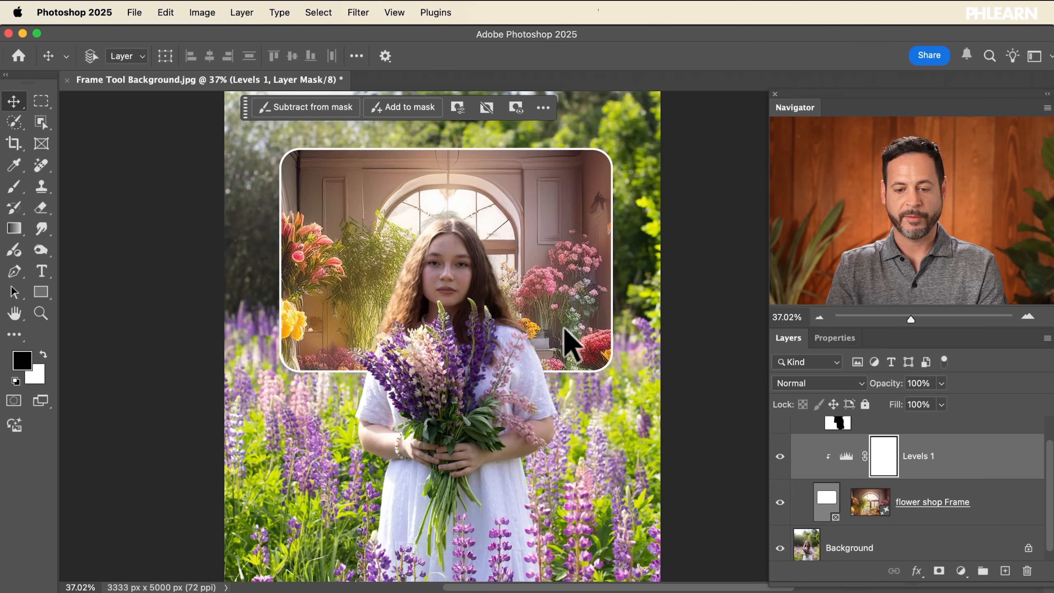
scroll(565, 329, "up", 5)
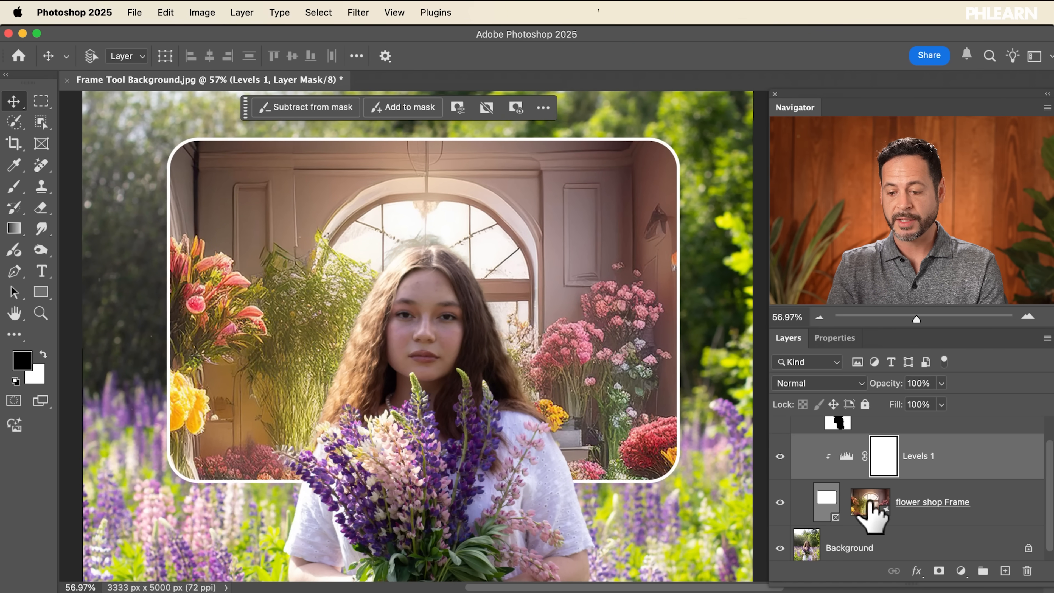
left_click(871, 502)
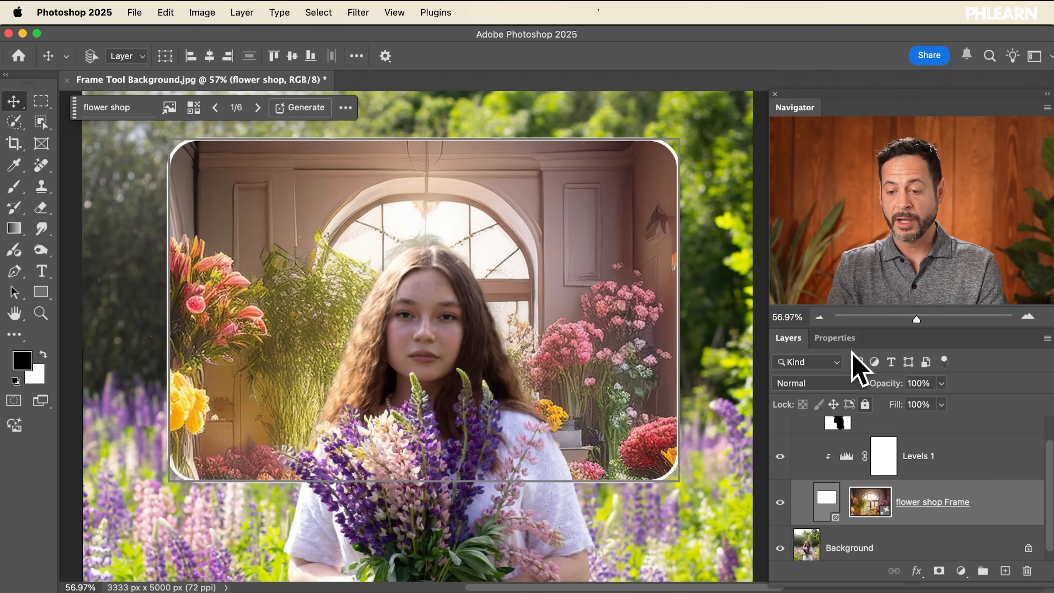
left_click(835, 338)
scroll(887, 436, "down", 2)
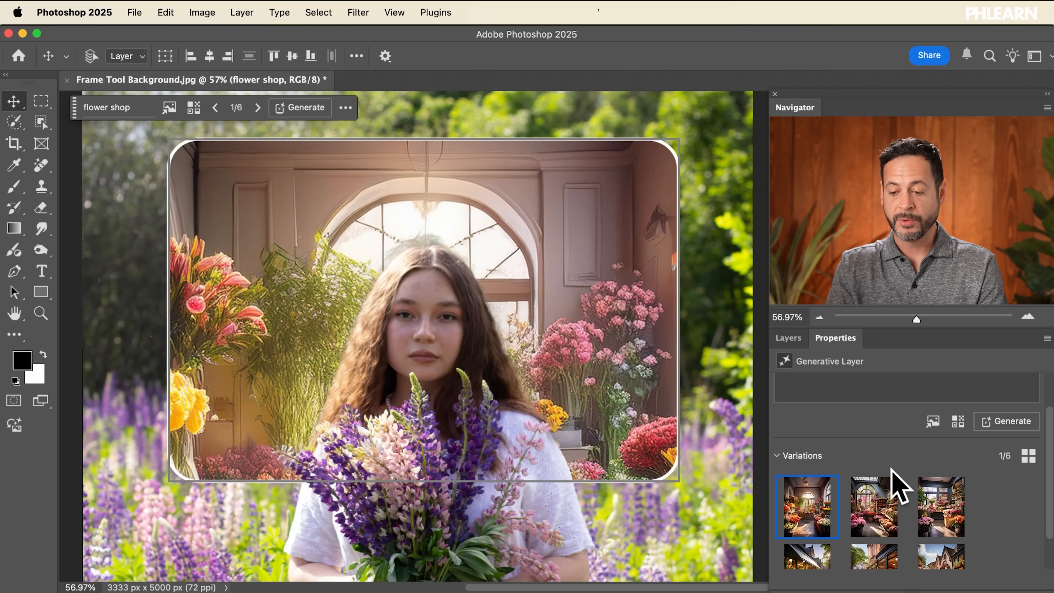
left_click(872, 518)
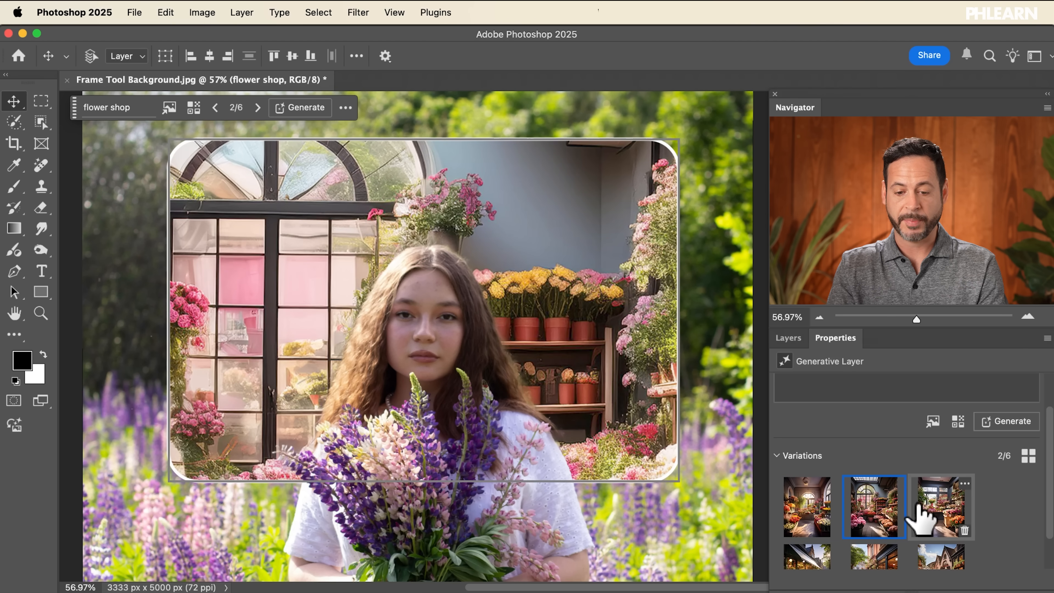
left_click(924, 516)
scroll(919, 500, "down", 1)
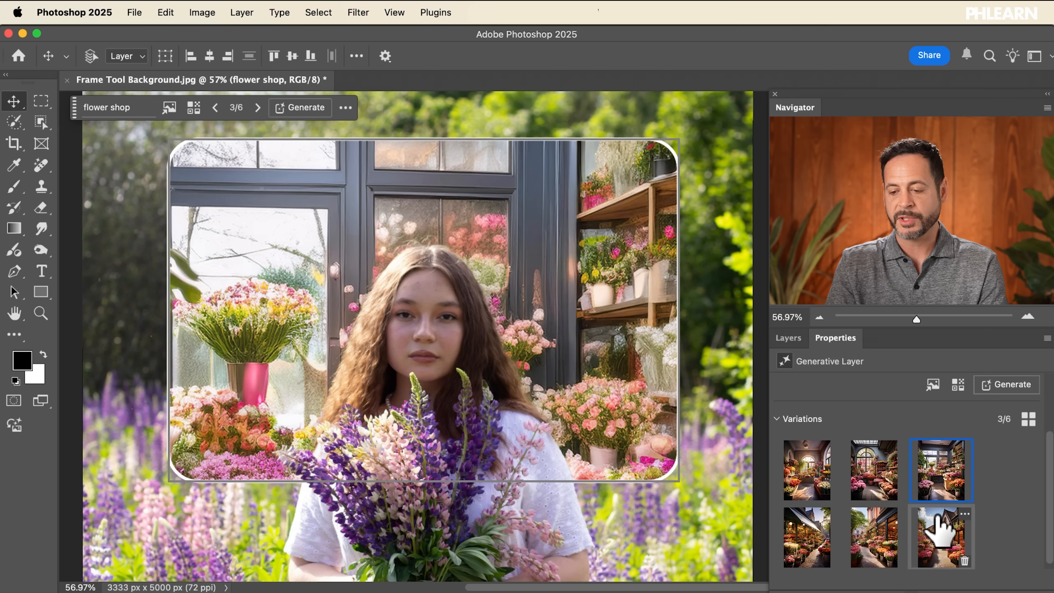
left_click(935, 518)
left_click(929, 496)
left_click(874, 483)
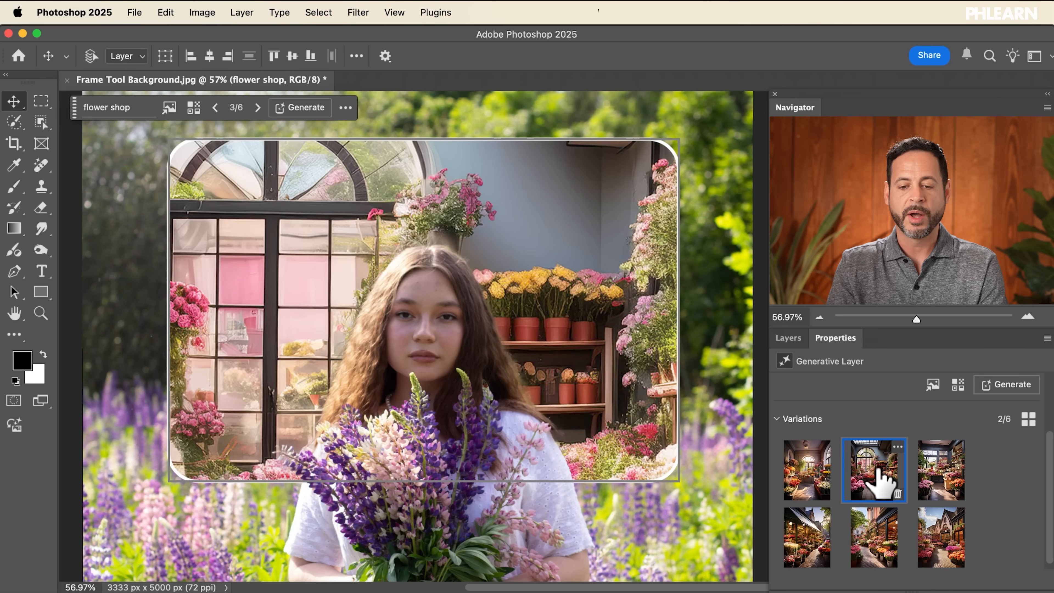
left_click(802, 475)
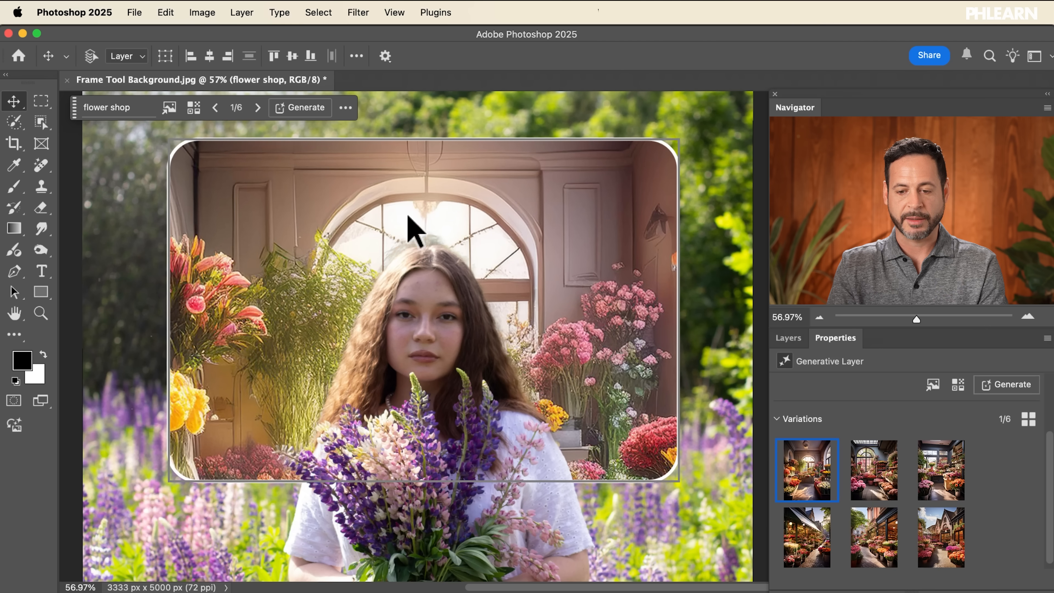
left_click(788, 338)
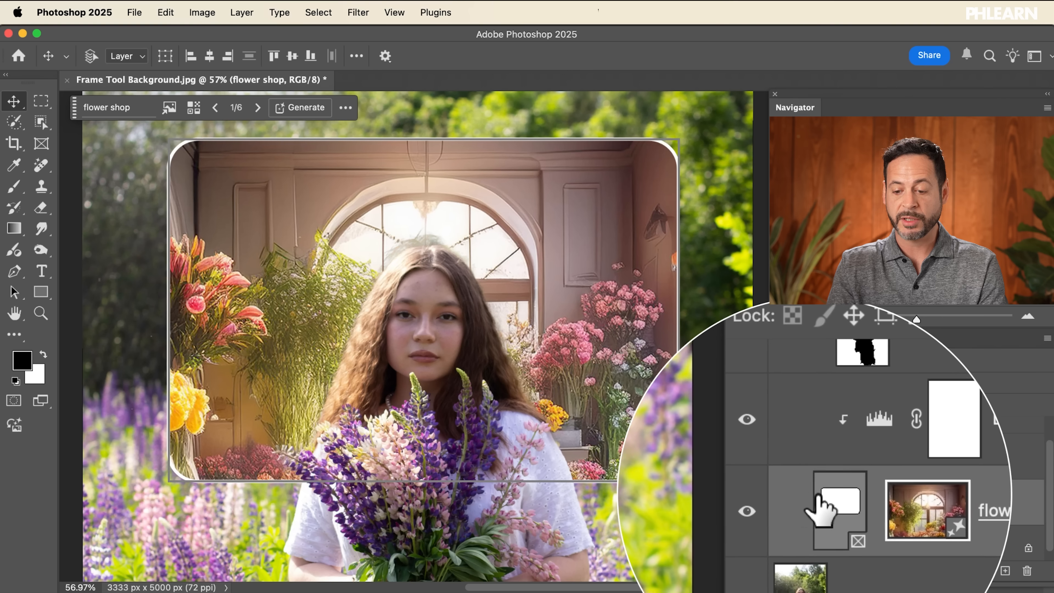
Step: Show the frame's Replace image options for generating or importing an image
left_click(827, 500)
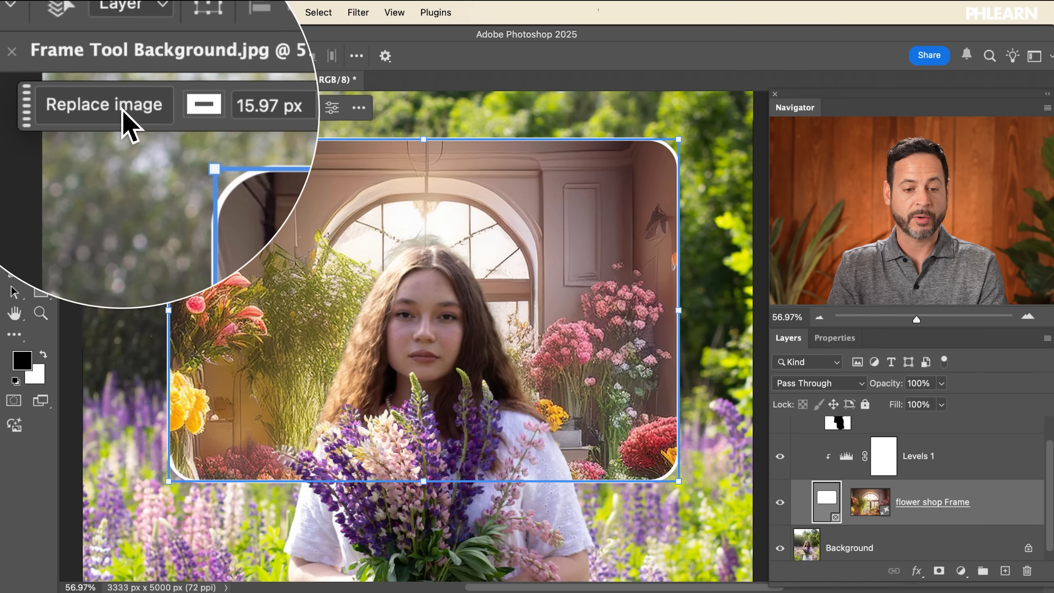
left_click(125, 111)
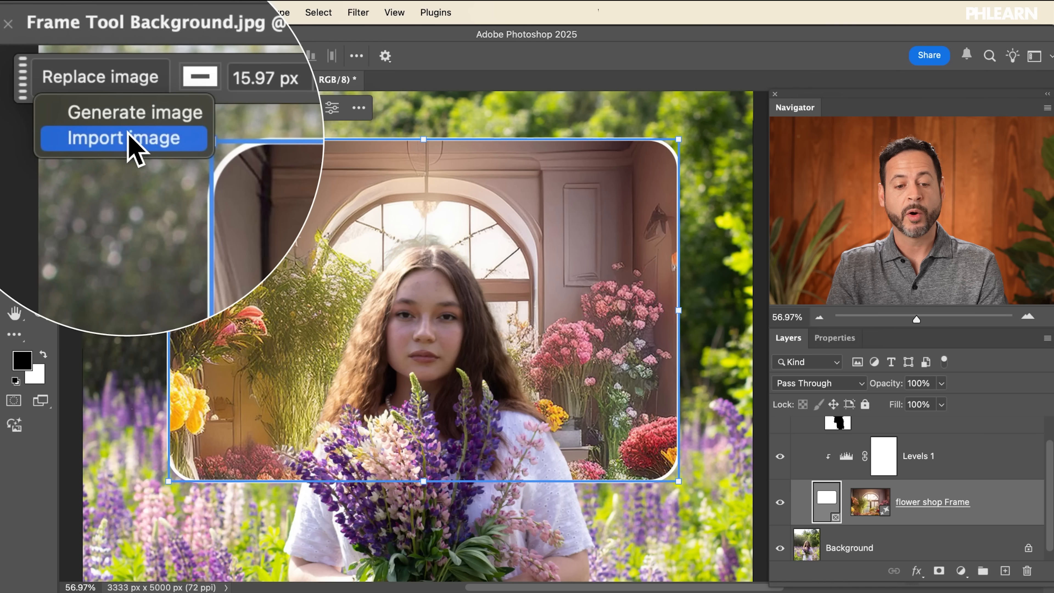
left_click(196, 183)
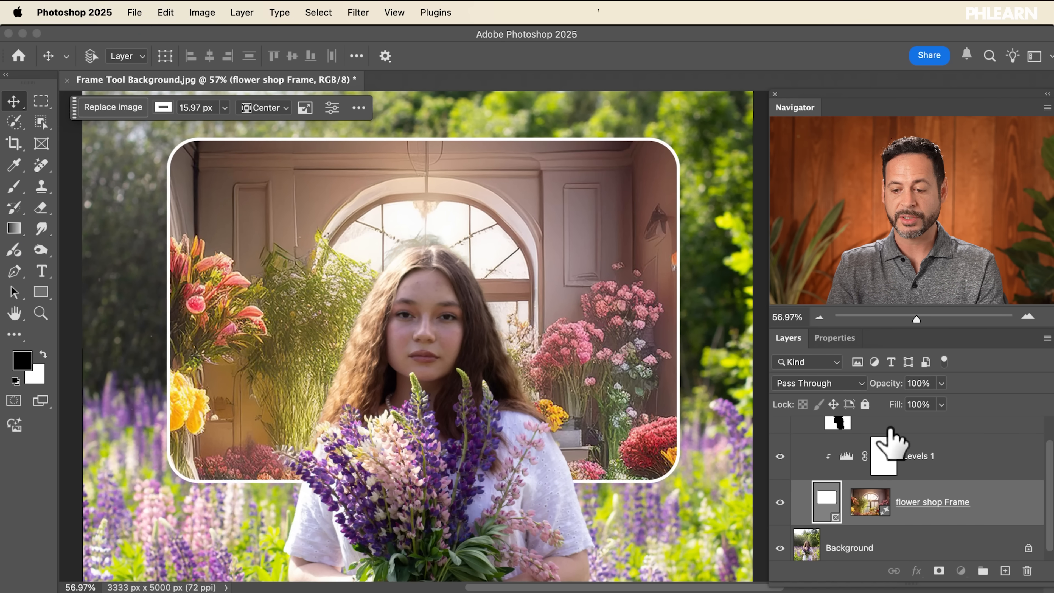
Step: Collapse Group 1 in the layer stack
left_click(891, 432)
left_click(795, 439)
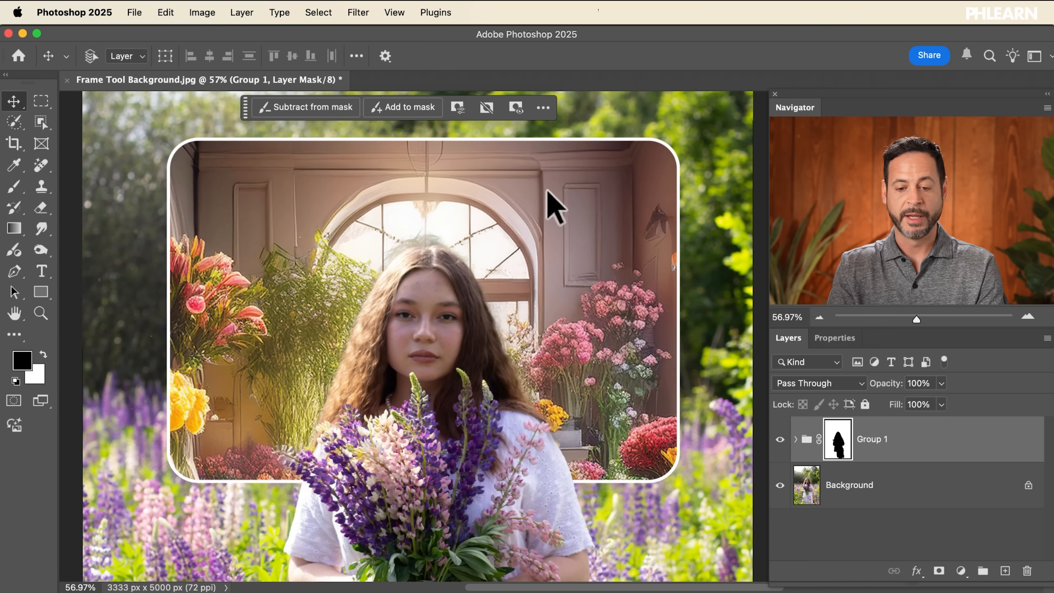
scroll(539, 213, "down", 5)
scroll(538, 214, "down", 3)
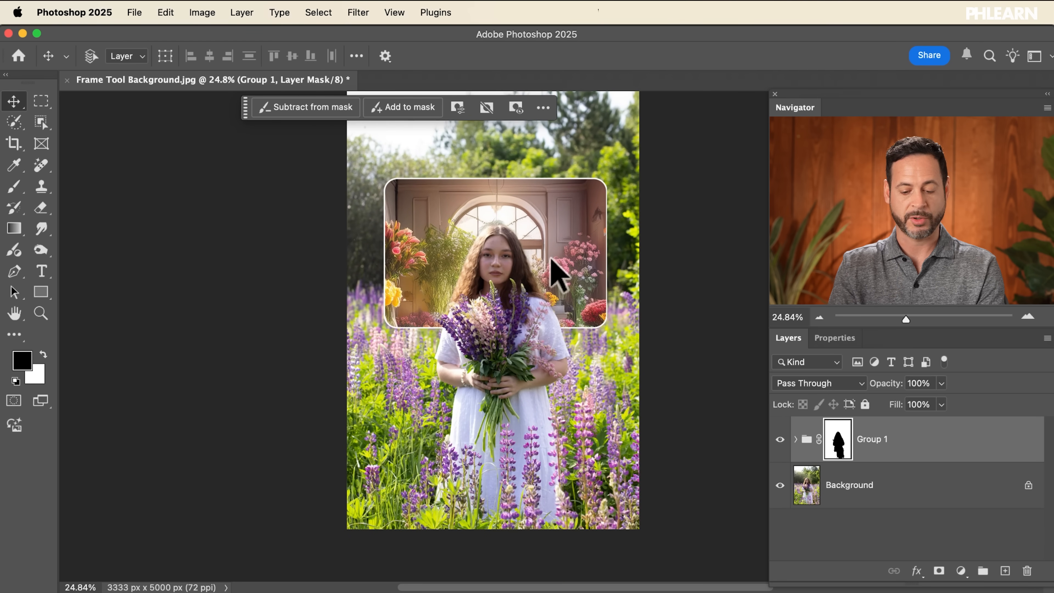
Step: View the finished composite in full screen mode, fitted to the screen
key("f")
key("f")
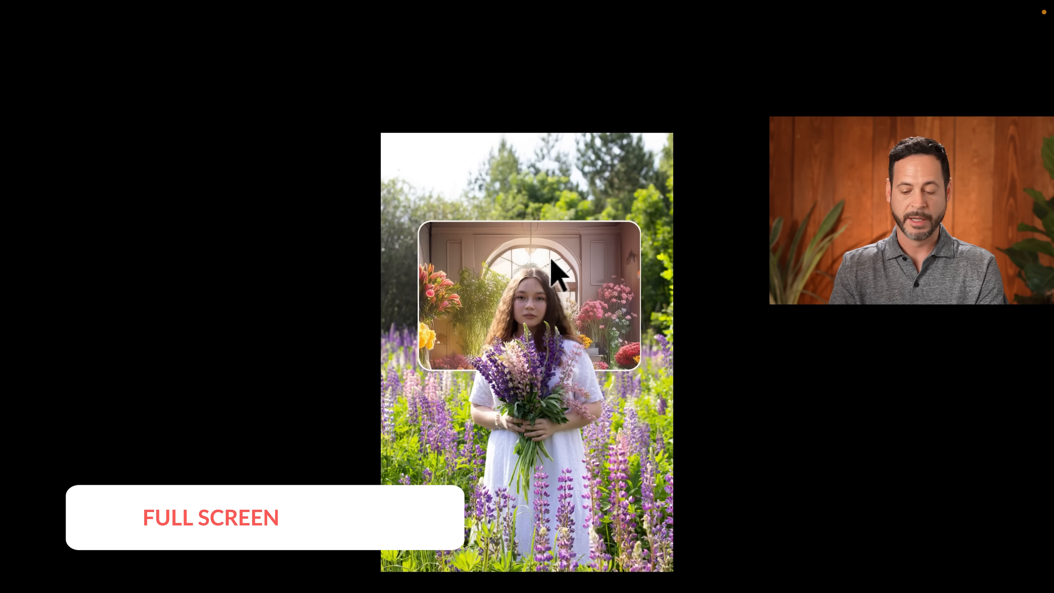
key("super+0")
scroll(740, 287, "down", 2)
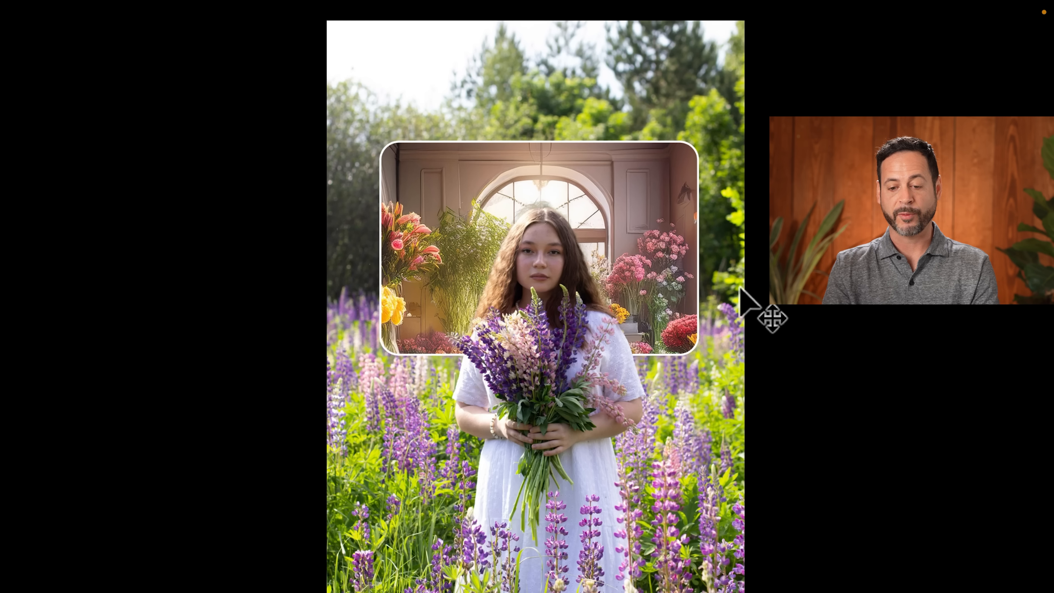